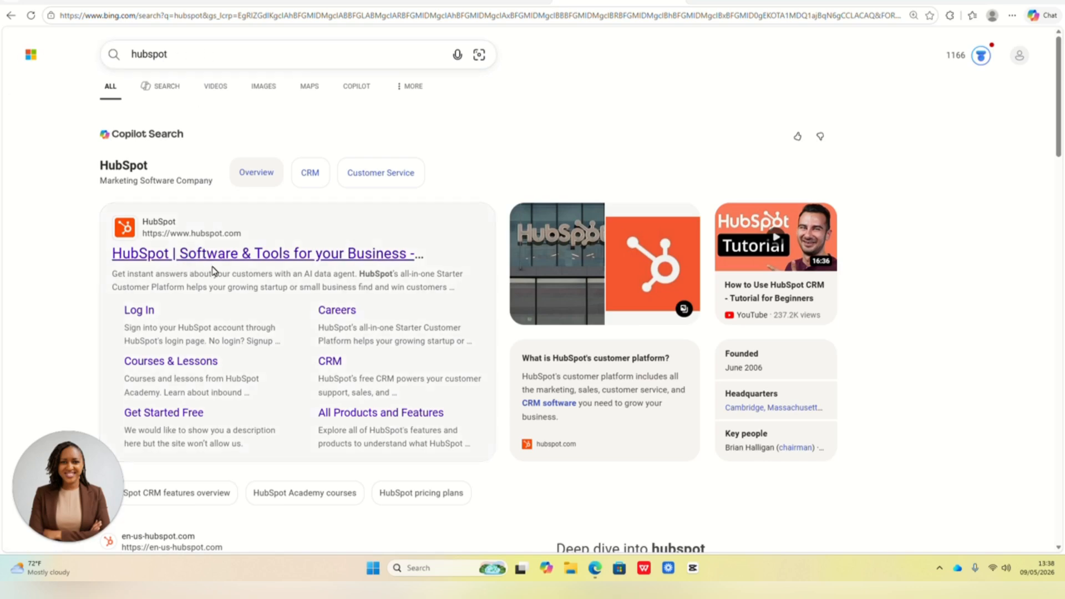
- Open the official HubSpot website from the search results and go to the account
left_click(252, 257)
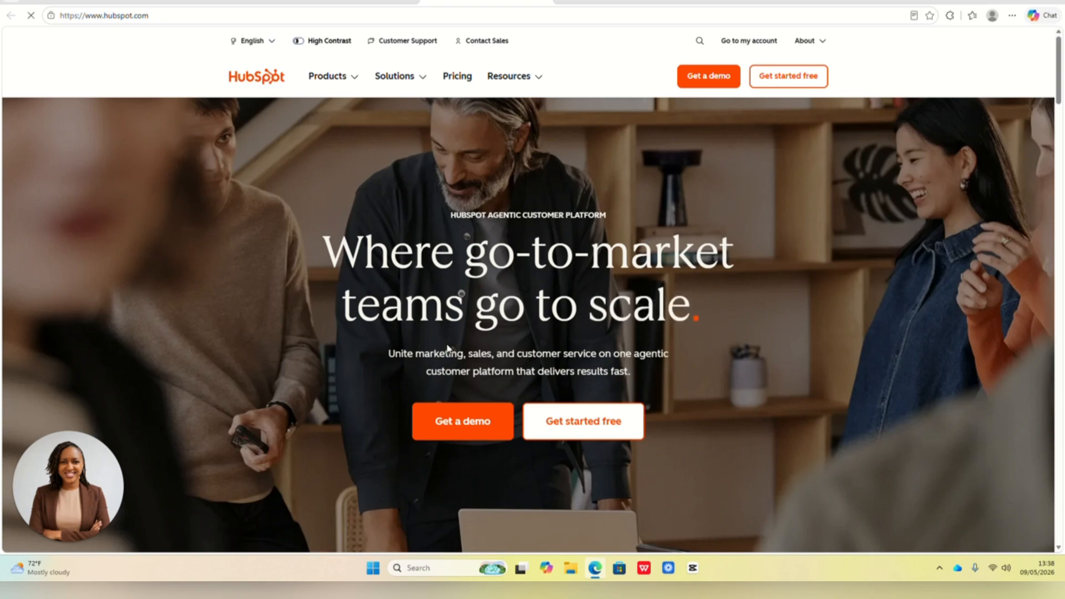
scroll(447, 348, "down", 10)
scroll(692, 335, "up", 10)
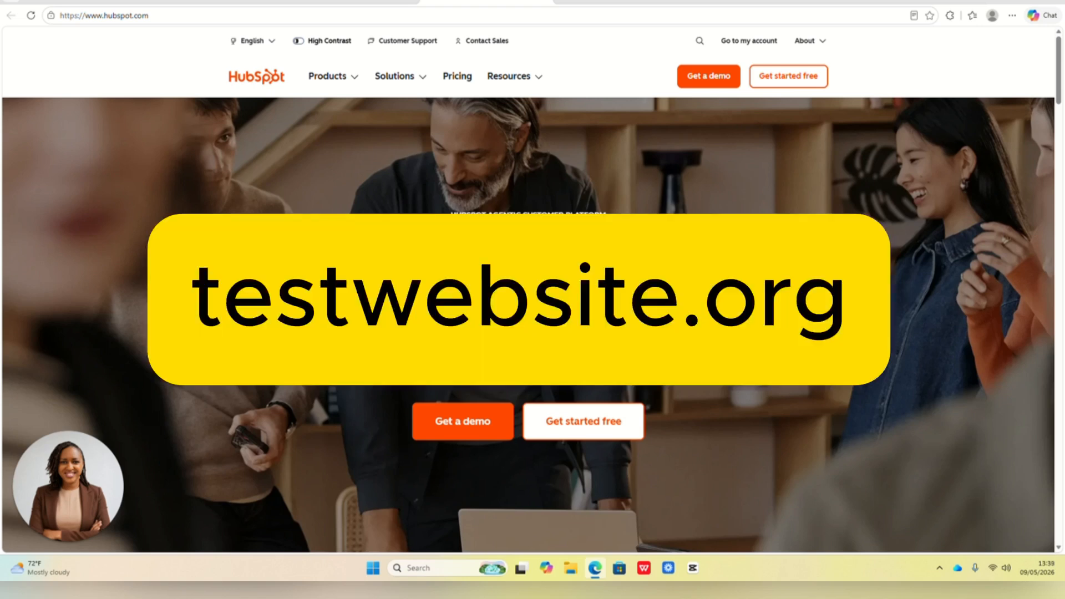
left_click(751, 42)
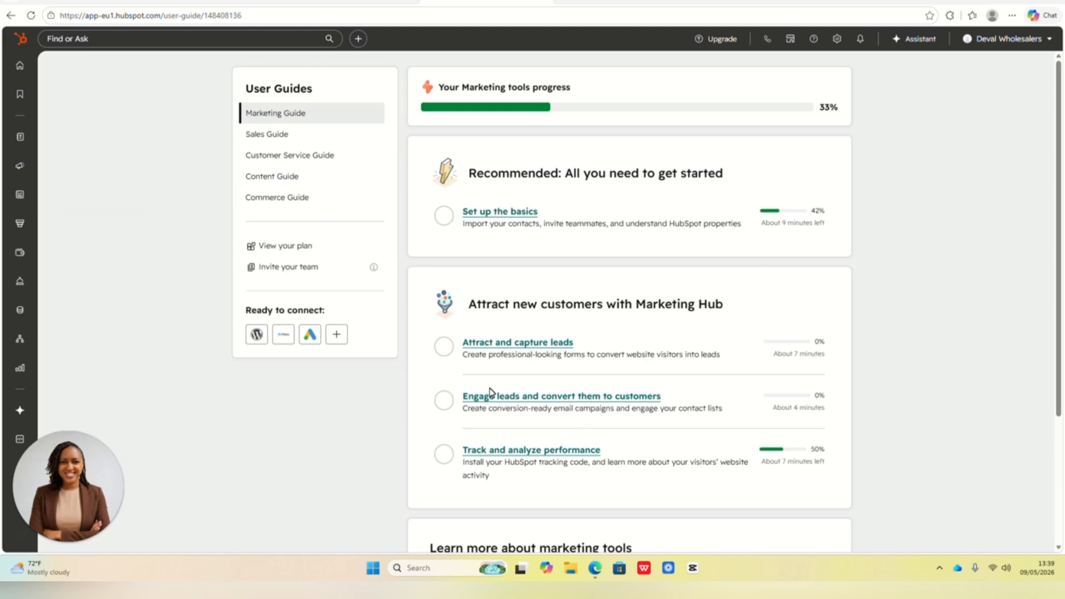
- Open the CRM contacts list and view the record of the first contact listed
mouse_move(12, 133)
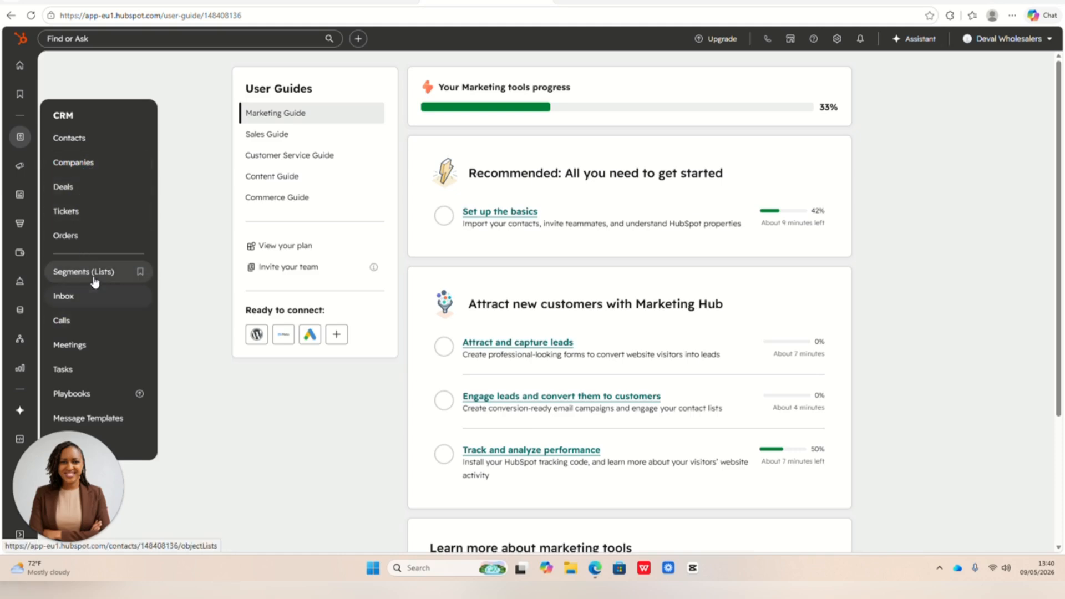
left_click(85, 146)
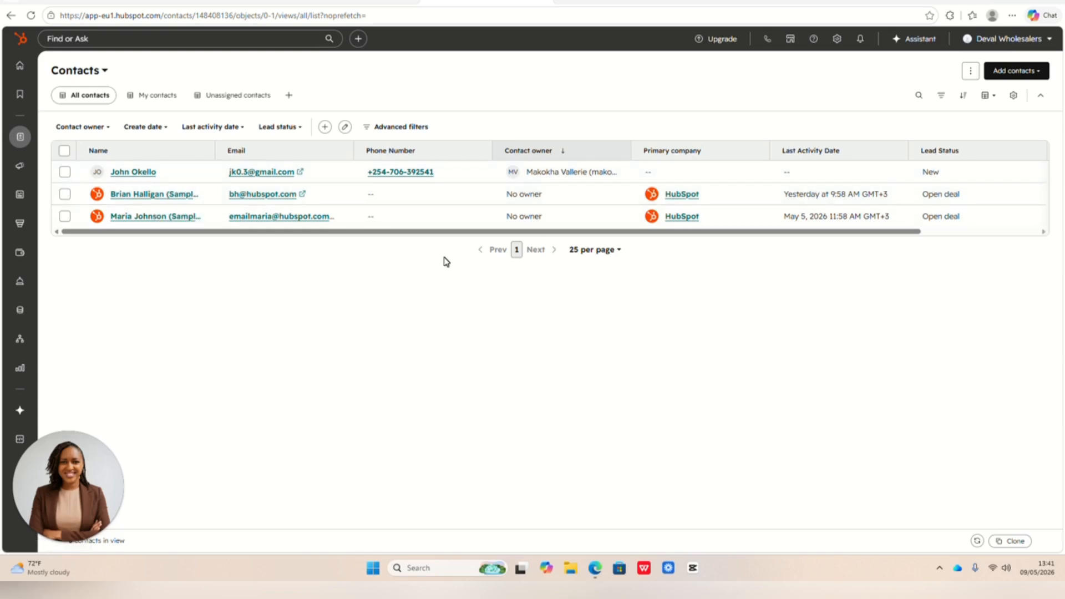
left_click(136, 172)
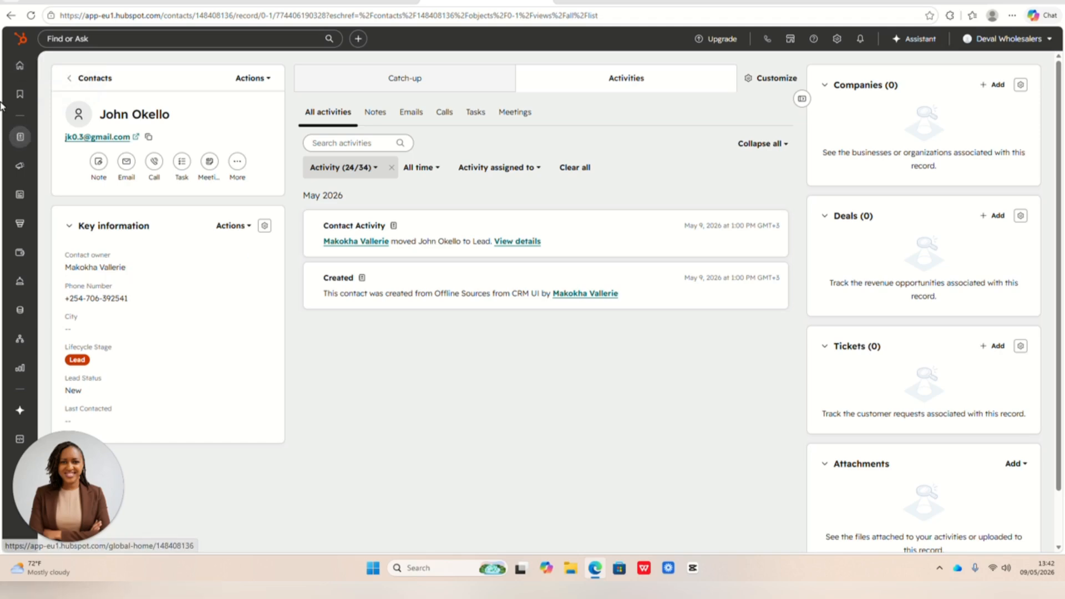
- Return to the CRM contacts list through the home page and start creating a new contact
left_click(21, 69)
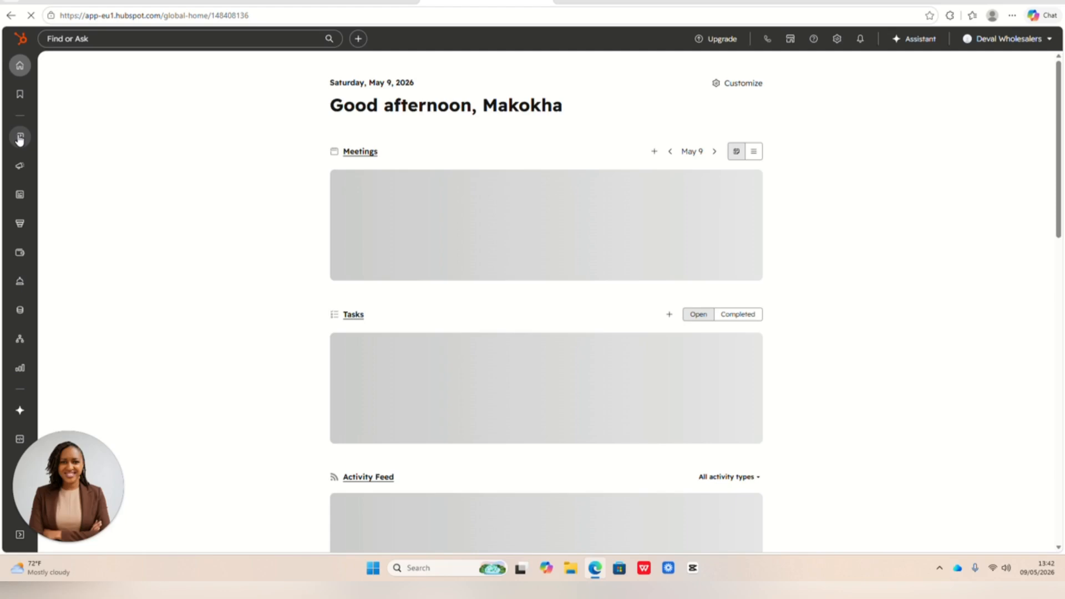
mouse_move(20, 140)
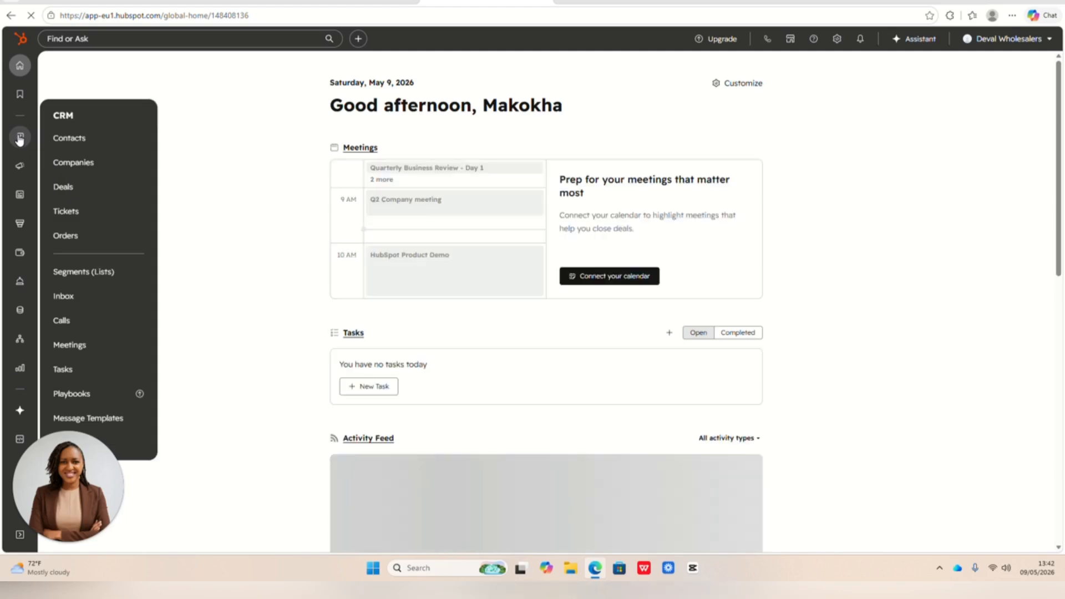
left_click(86, 140)
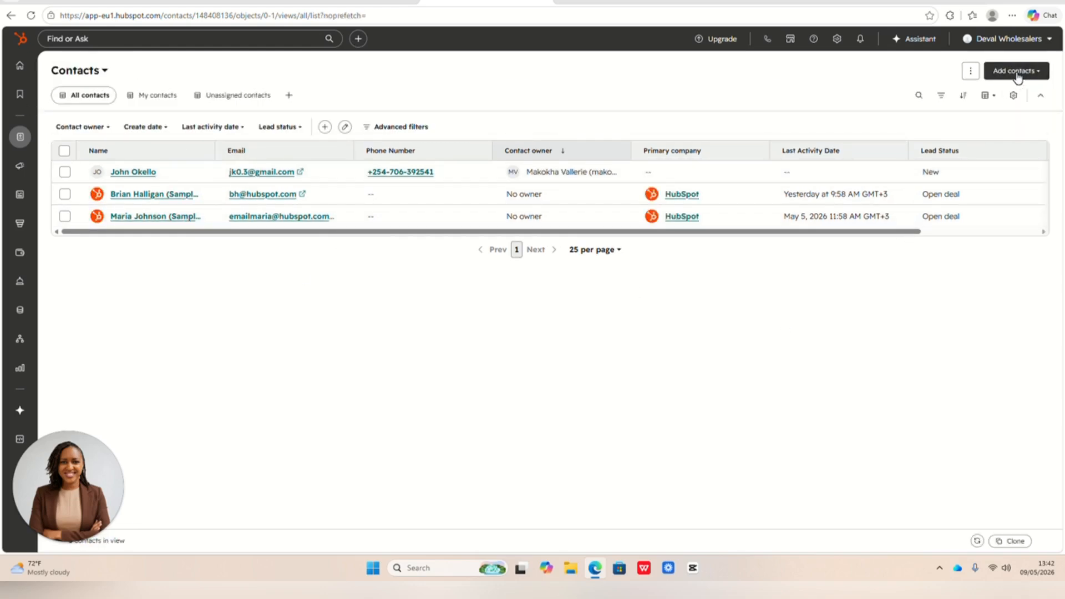
left_click(1018, 76)
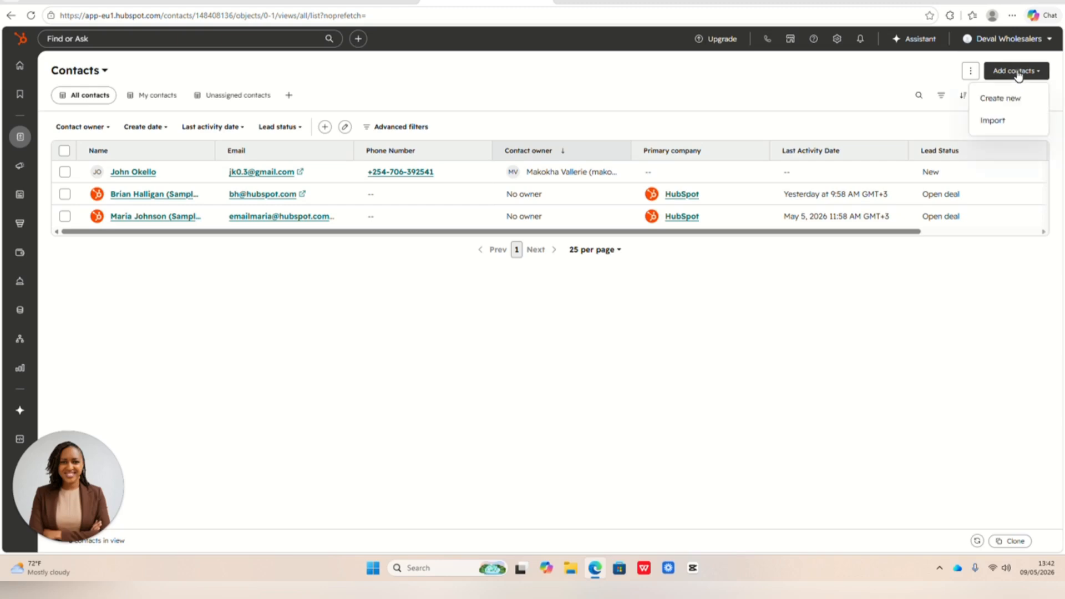
left_click(1004, 100)
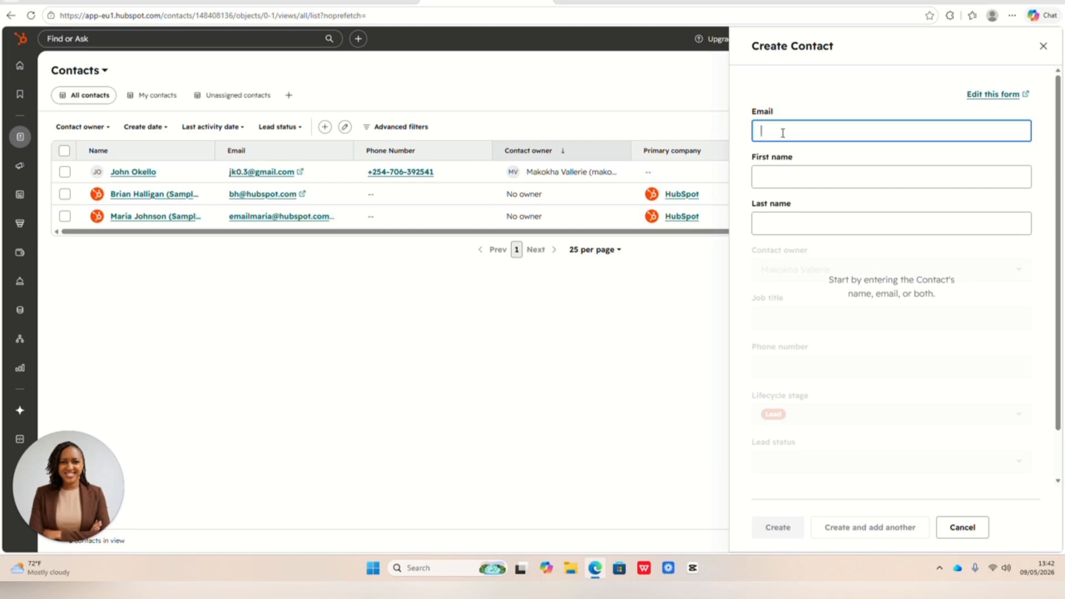
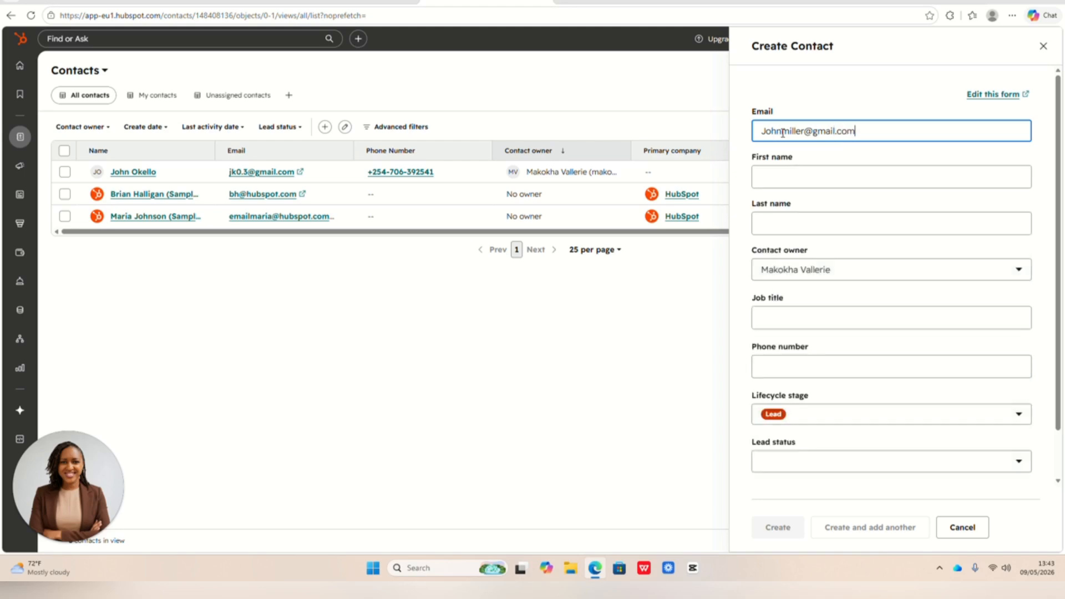
- Fill in the customer's email address in the new contact form
type("5555")
- Fill in the customer's first name and last name in the new contact form
left_click(786, 172)
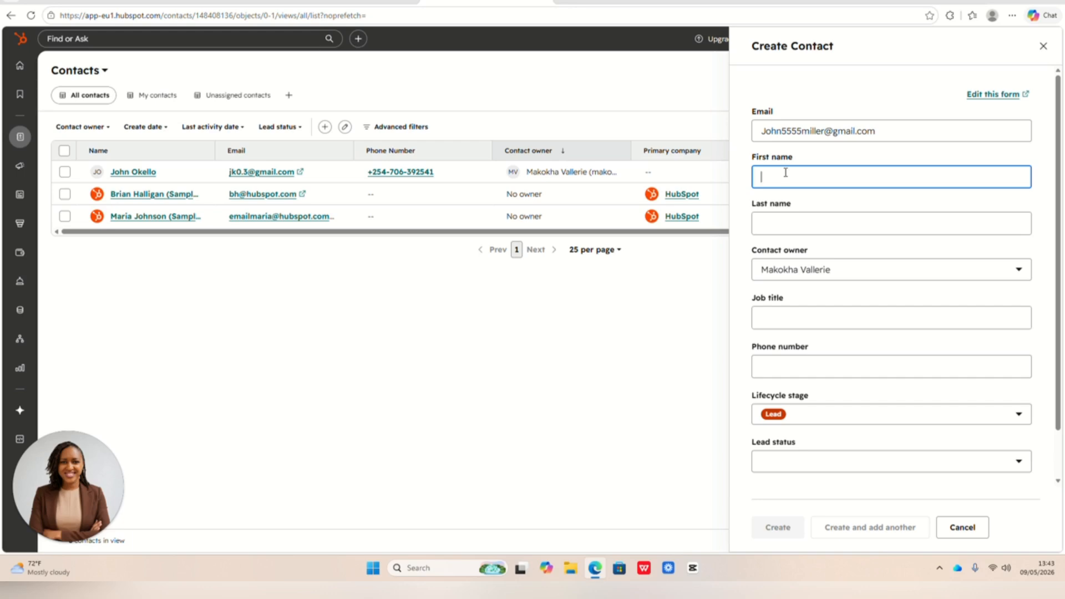
key("Tab")
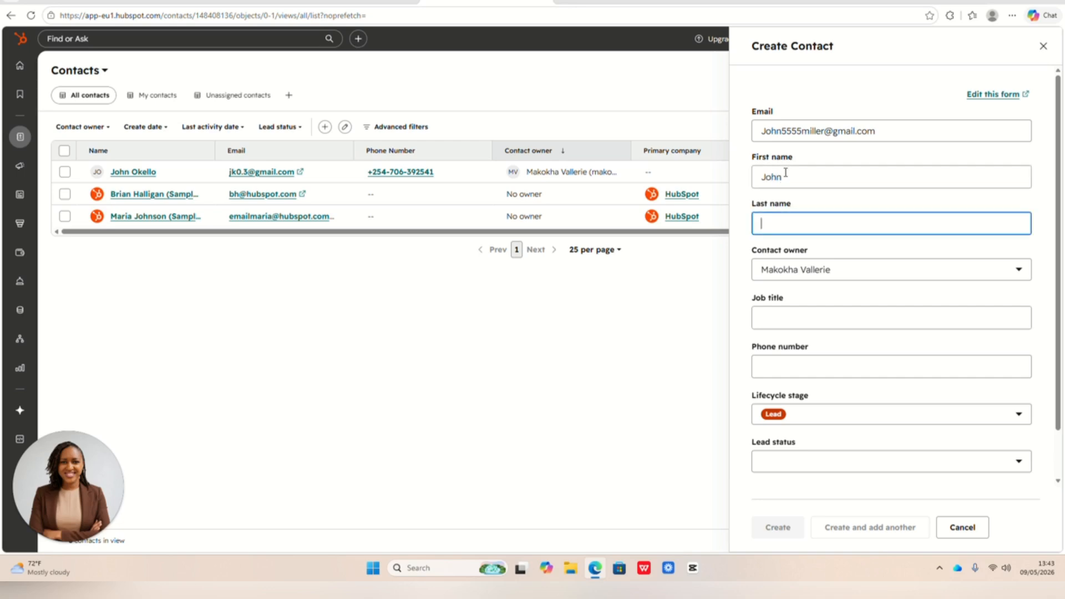
- Enter the customer's phone number with the Kenyan country code and apply it to the new contact
scroll(898, 226, "down", 1)
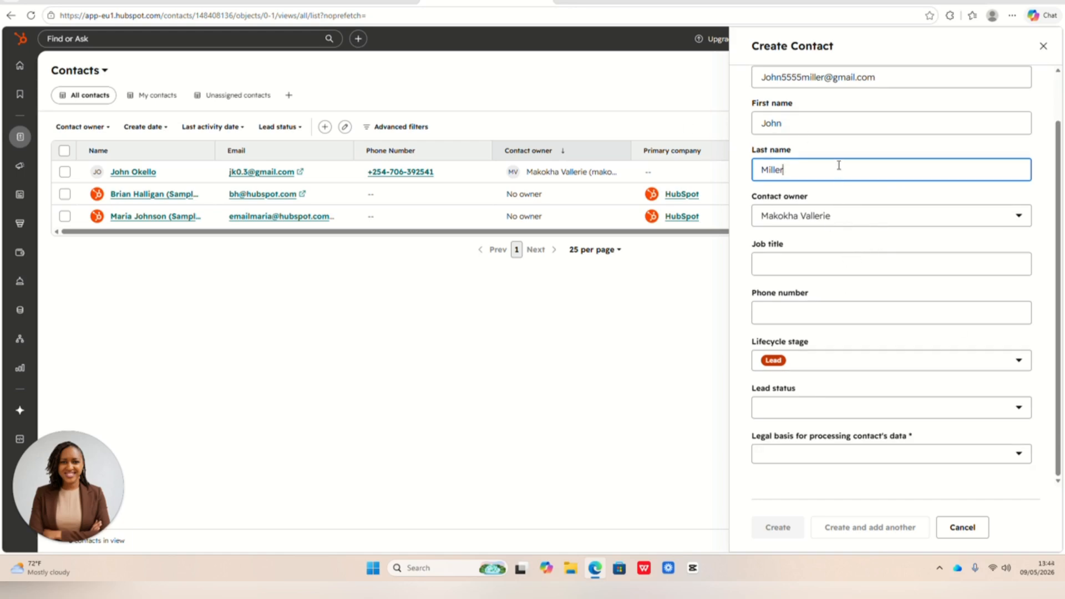
scroll(838, 167, "up", 1)
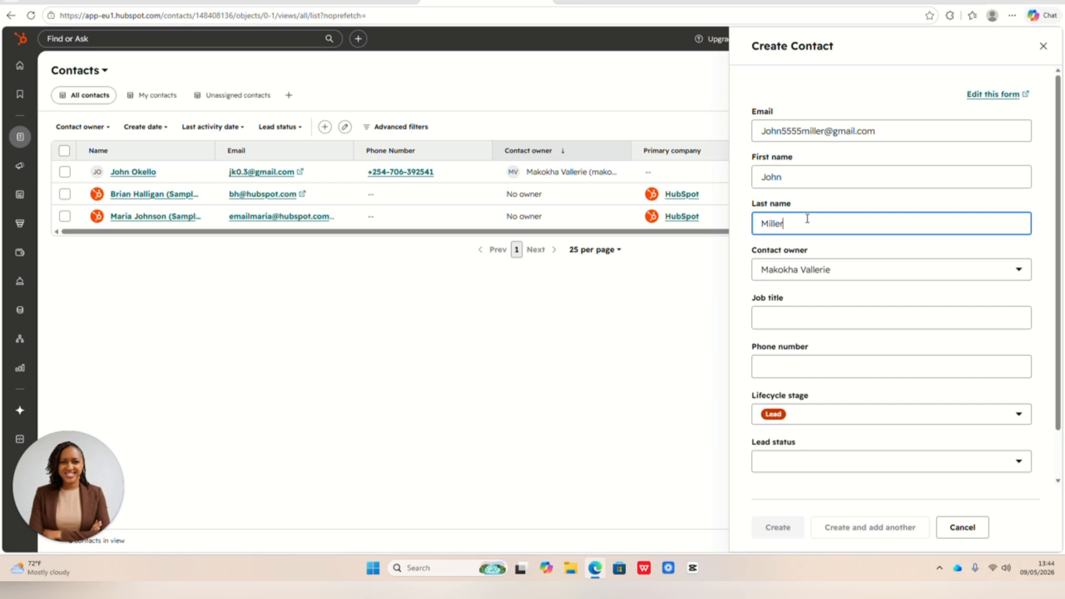
scroll(827, 283, "down", 1)
left_click(843, 312)
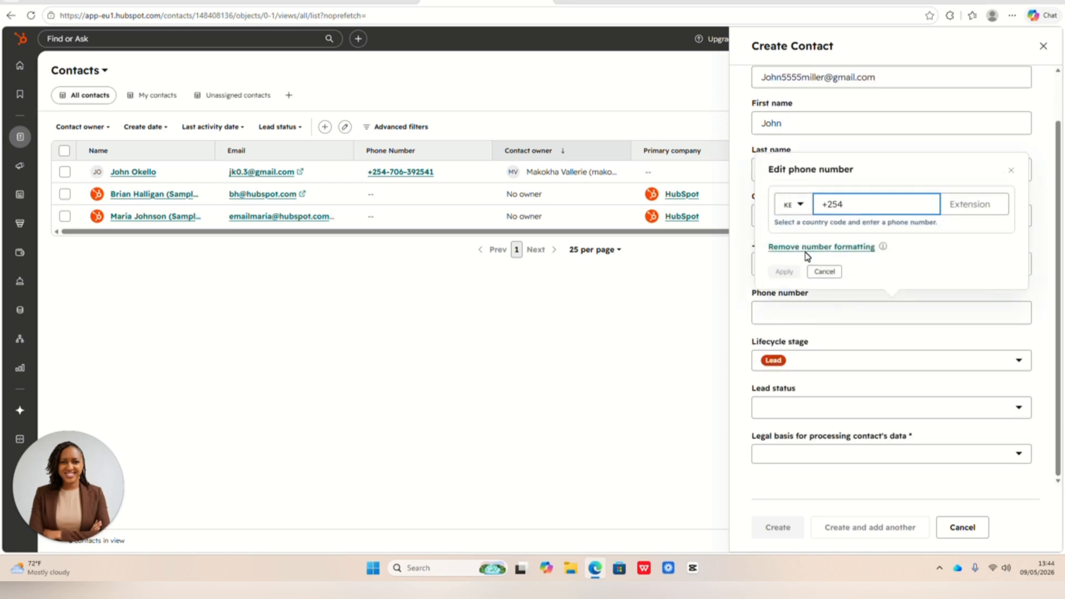
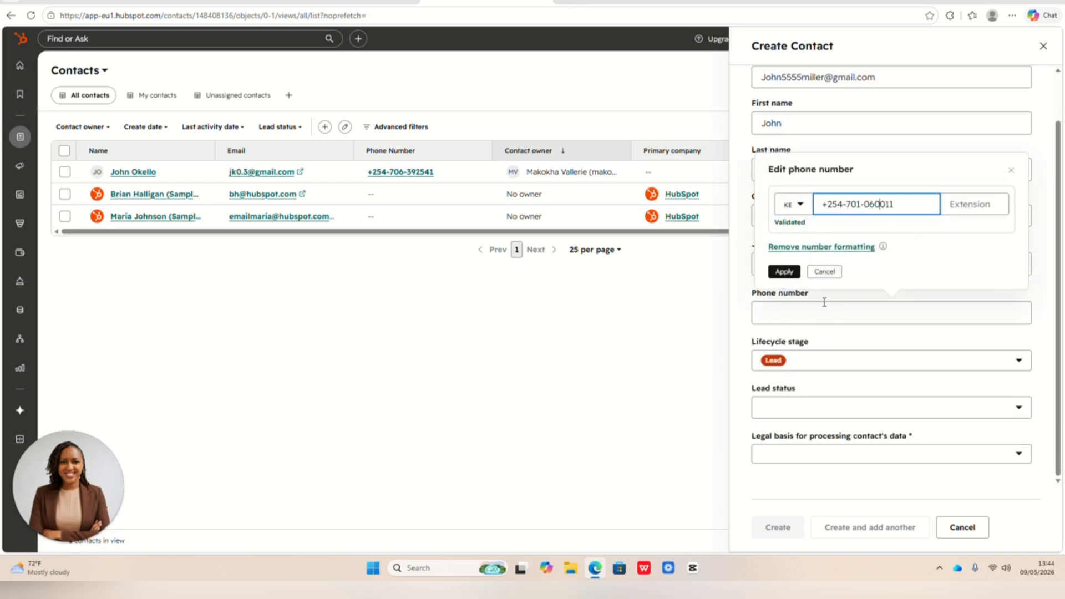
left_click(784, 271)
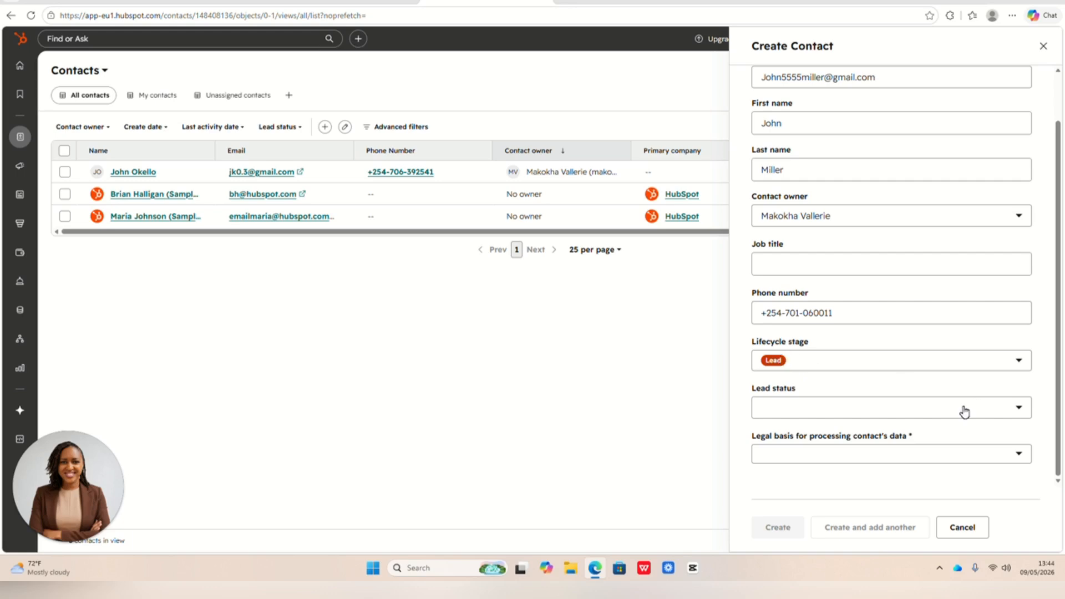
- Create the contact with lead status New and Not applicable as the only legal basis for processing the contact's data
left_click(1012, 409)
left_click(801, 314)
left_click(1013, 459)
left_click(857, 352)
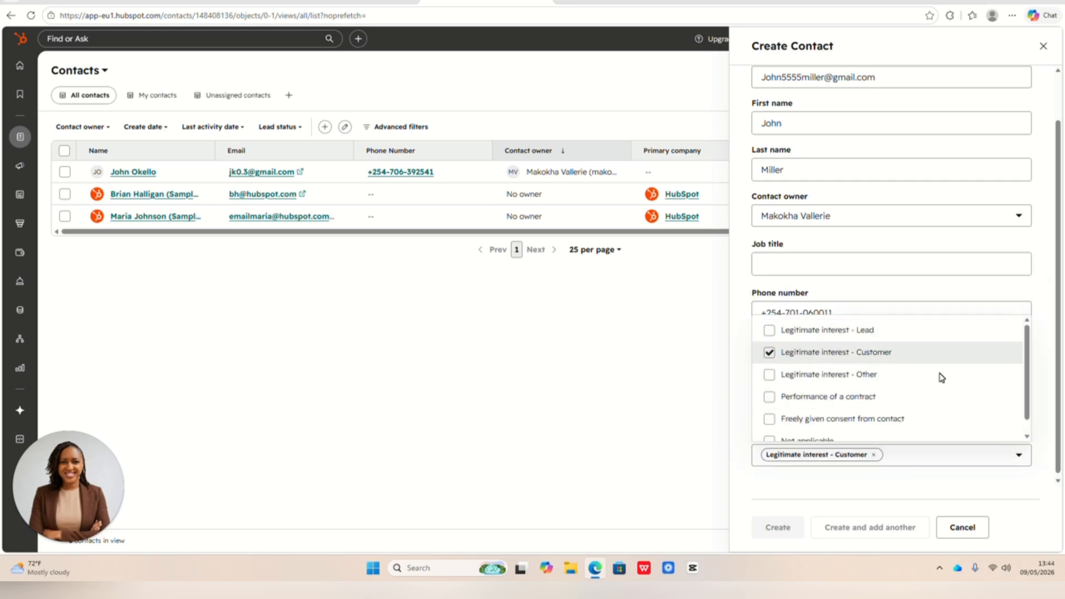
scroll(933, 413, "down", 1)
left_click(789, 428)
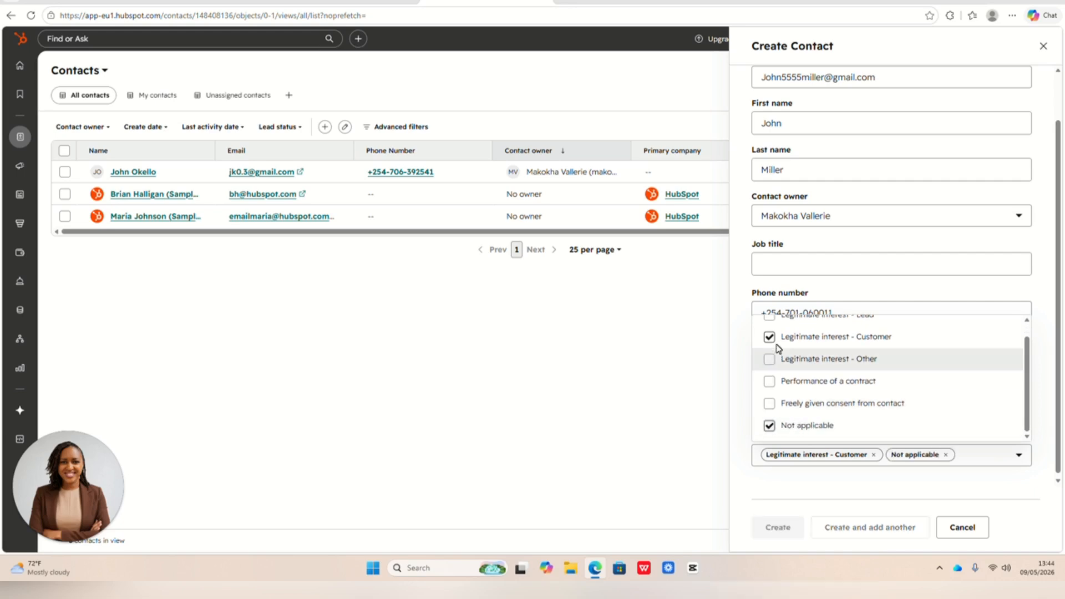
left_click(771, 338)
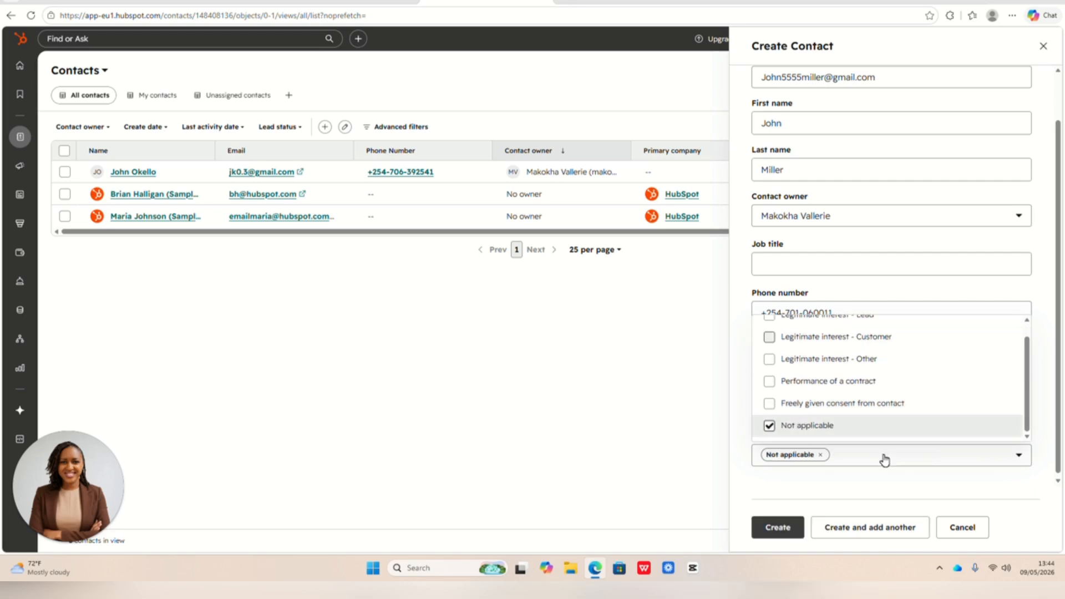
left_click(777, 528)
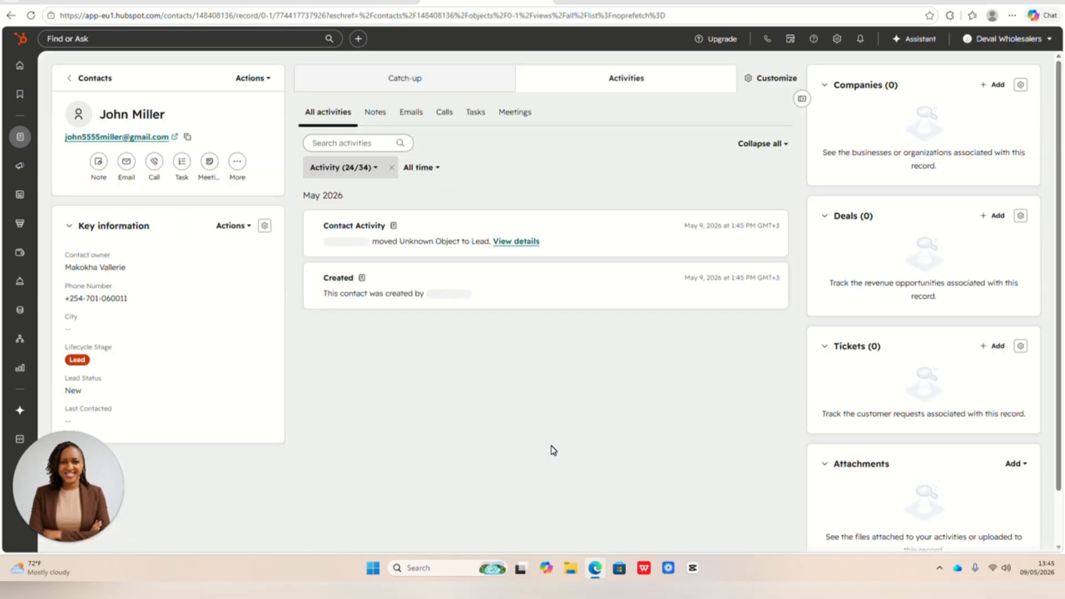
- Go back to the CRM contacts list through the home page and open the newly created contact's record
left_click(11, 16)
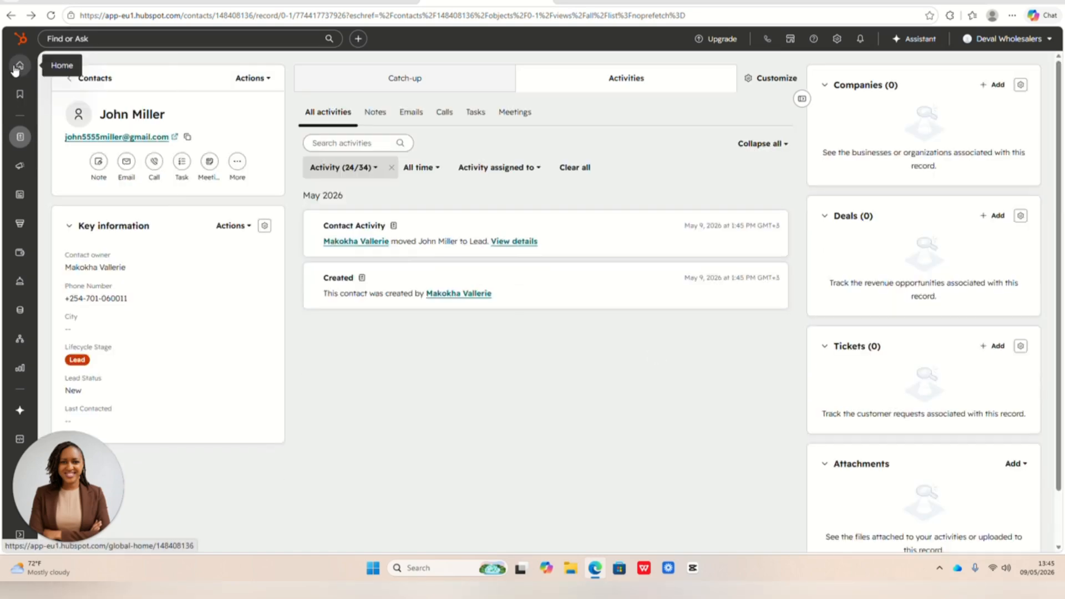
left_click(17, 67)
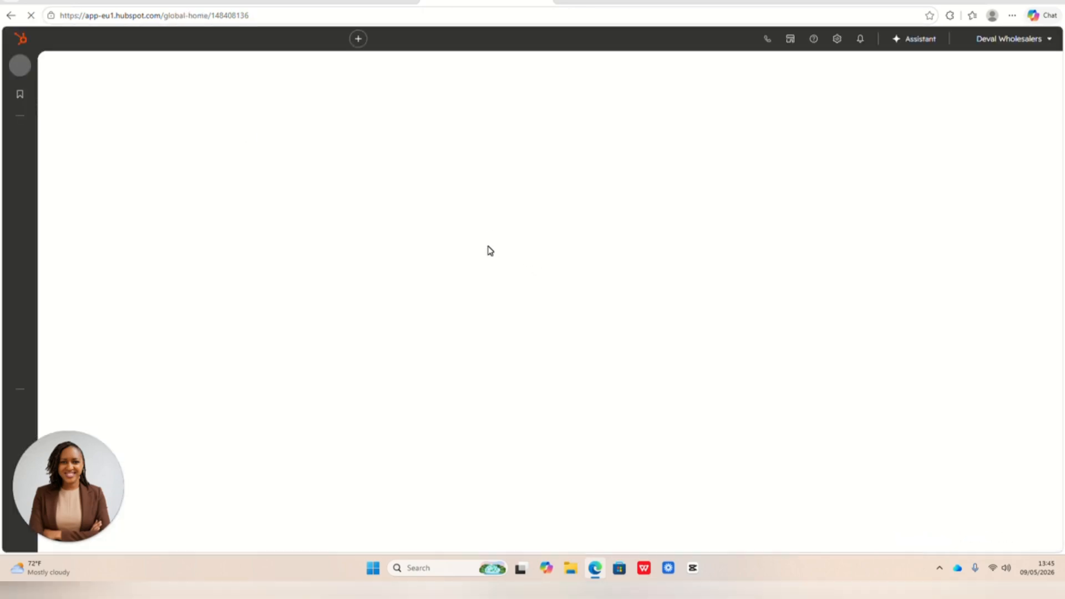
mouse_move(20, 137)
left_click(81, 142)
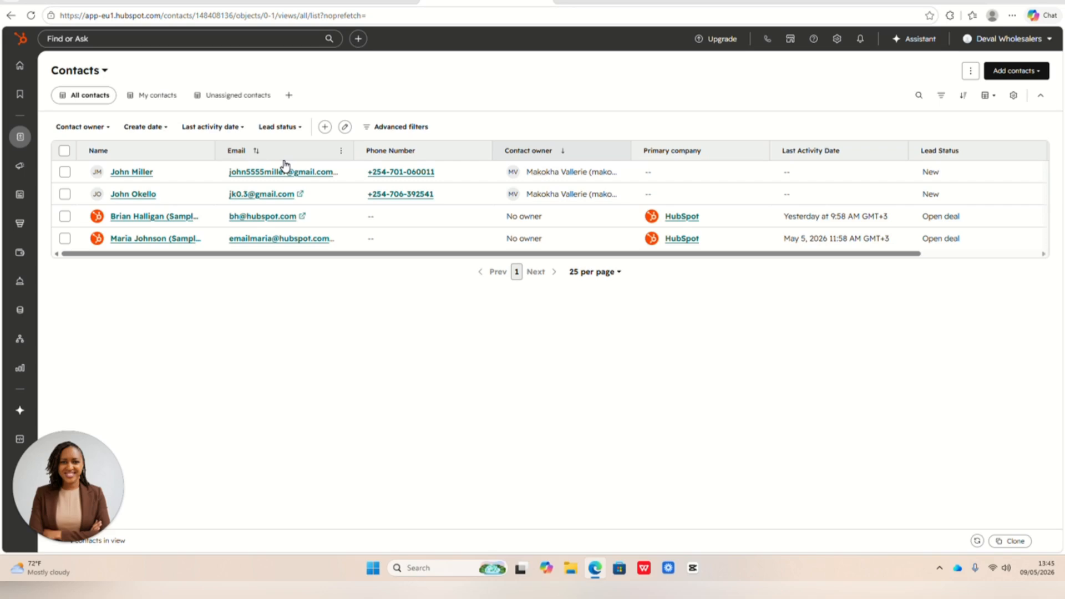
mouse_move(128, 173)
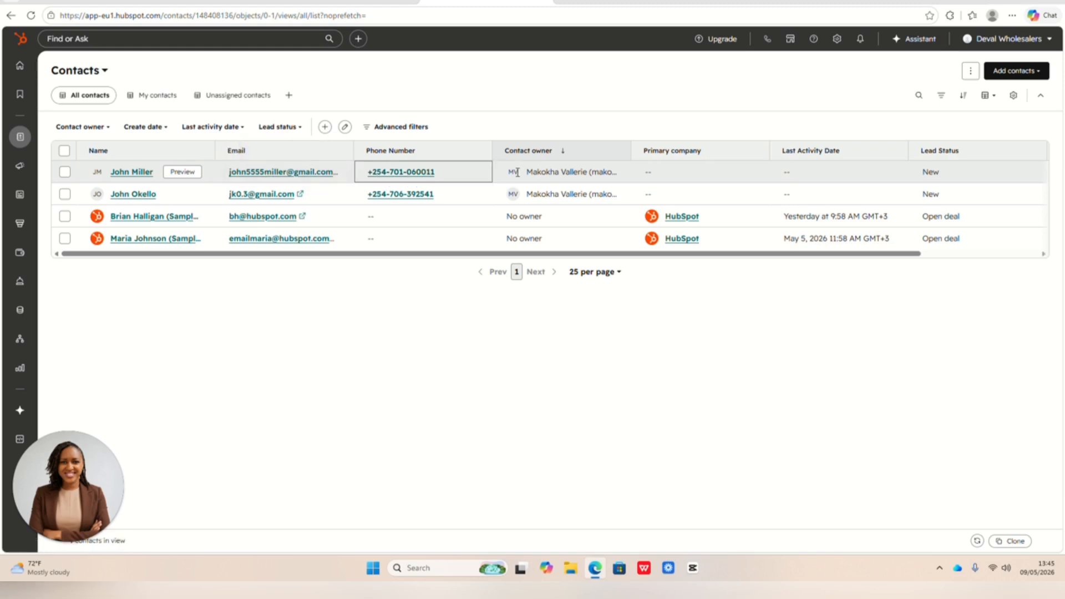
left_click(132, 172)
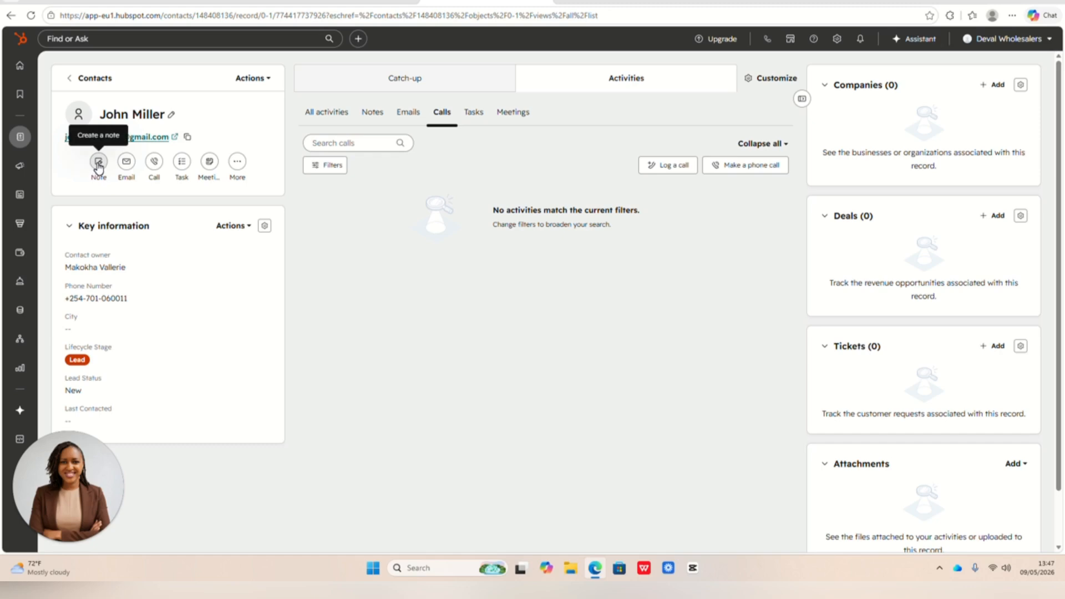
- Create and expand a contact note reading "Customer called frustrated about missing sneakers. Confirmed order details. Customer needs replacement urgently for an upcoming event this weekend."
left_click(99, 167)
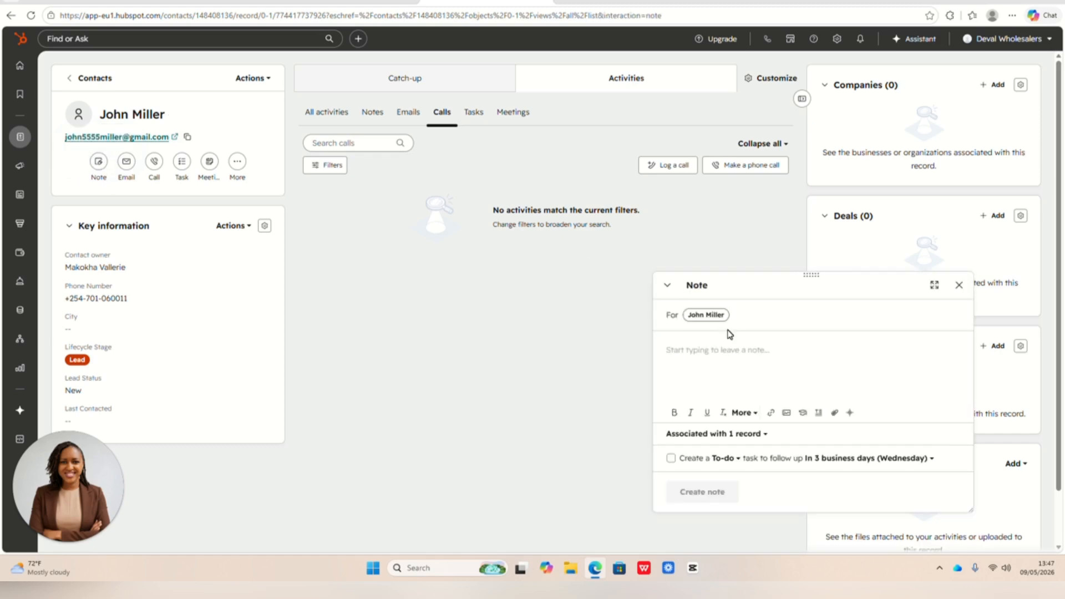
left_click_drag(837, 295, 569, 165)
left_click(666, 153)
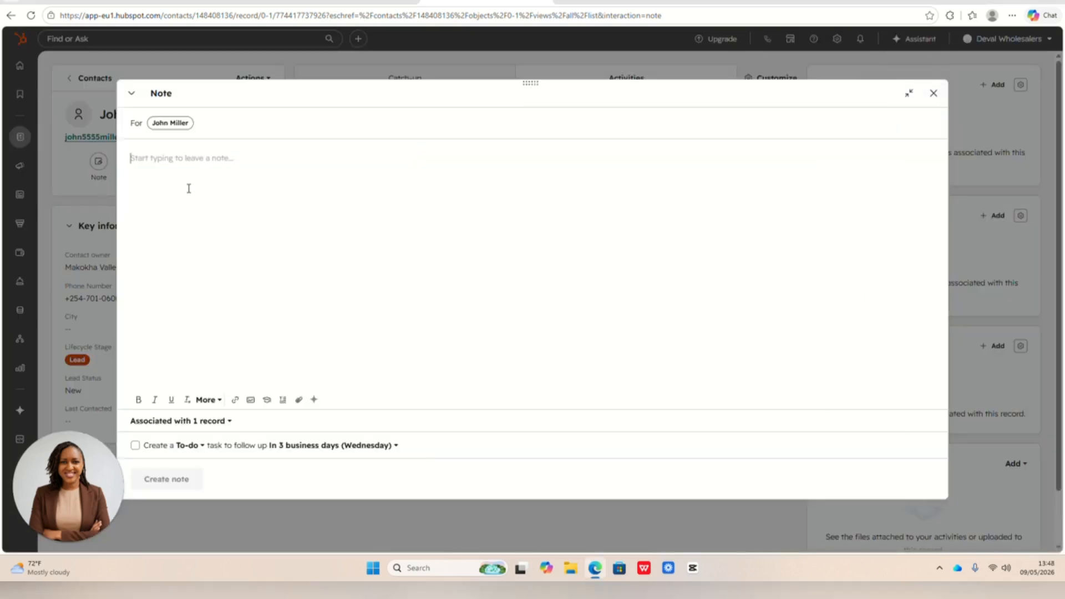
type("Customer called frustrated about missing sneakers. Confirmed order details. Customer needs replacement urgently for an upcoming event this weekend.")
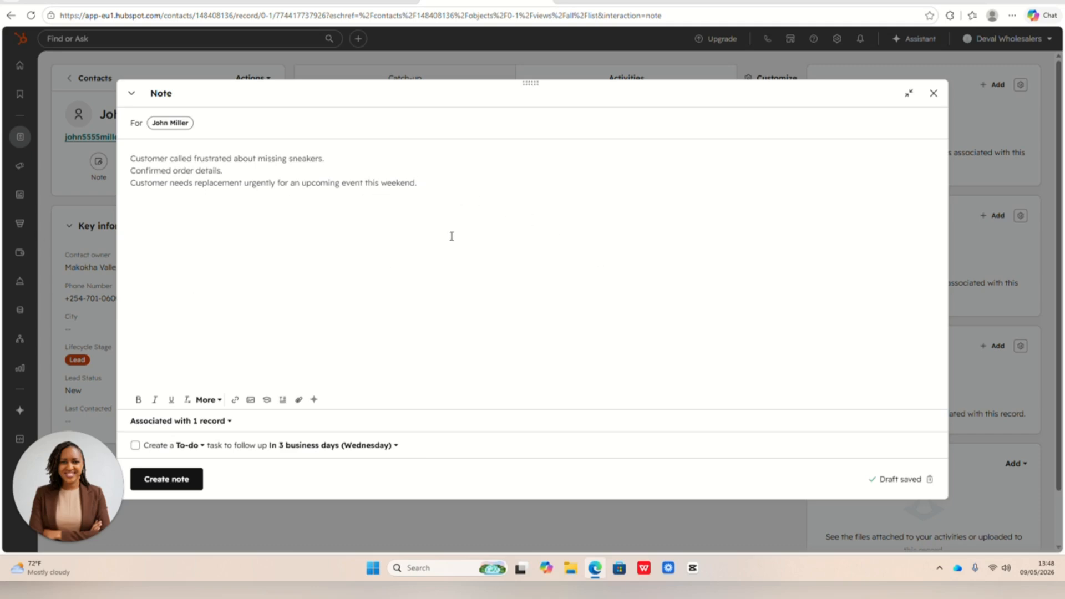
left_click(177, 478)
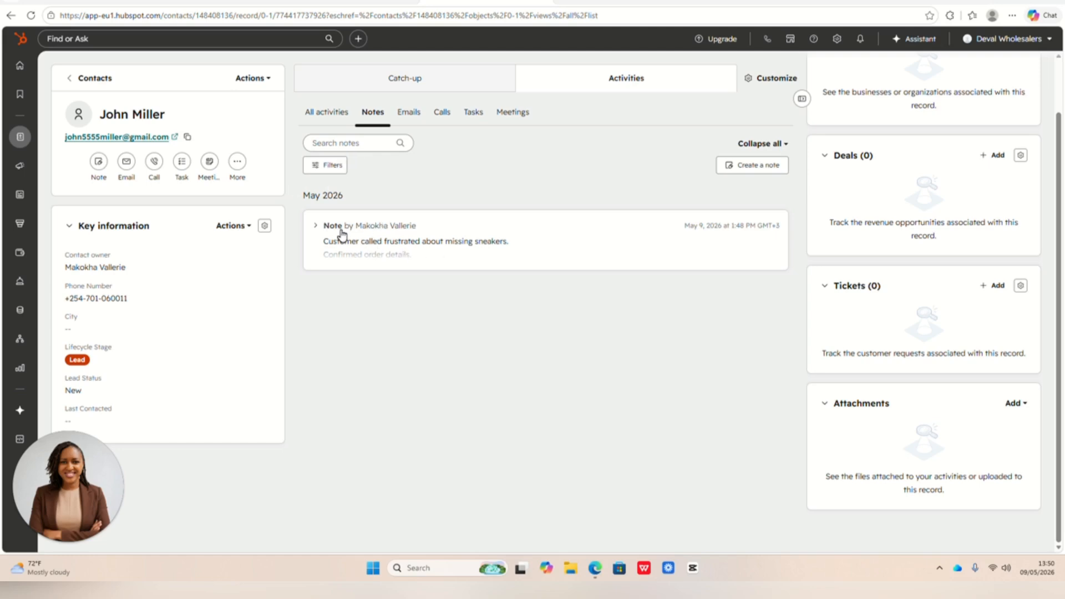
left_click(451, 245)
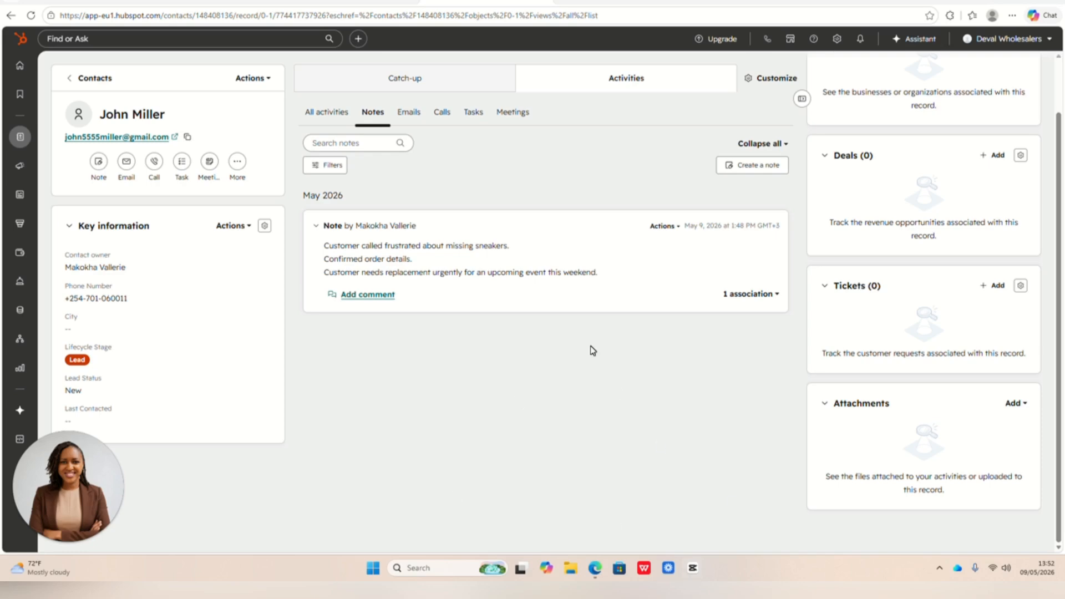
- Start an email to the contact in the enlarged editor with the subject "Update on your Order Issue"
left_click(126, 162)
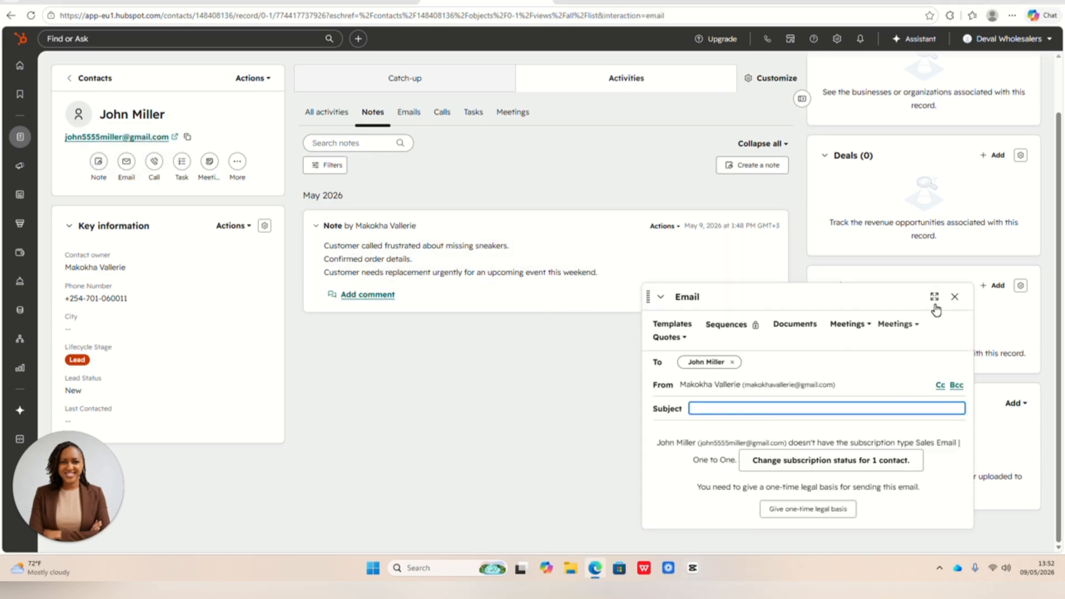
left_click(934, 296)
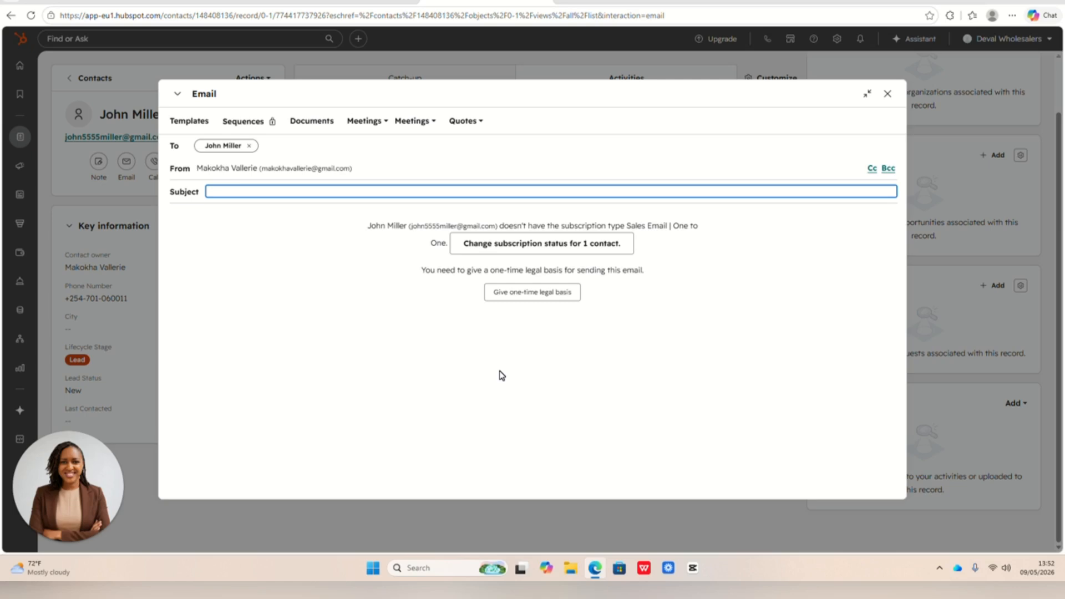
mouse_move(221, 150)
type("Update on your Order Issue")
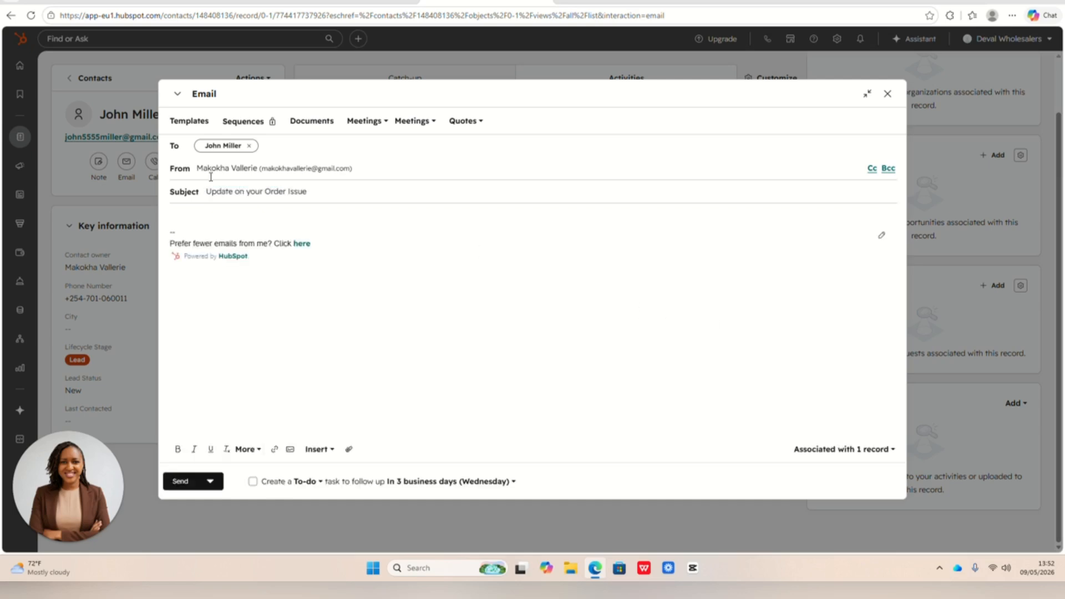
- Try to make the email's subject line bold
triple_click(273, 192)
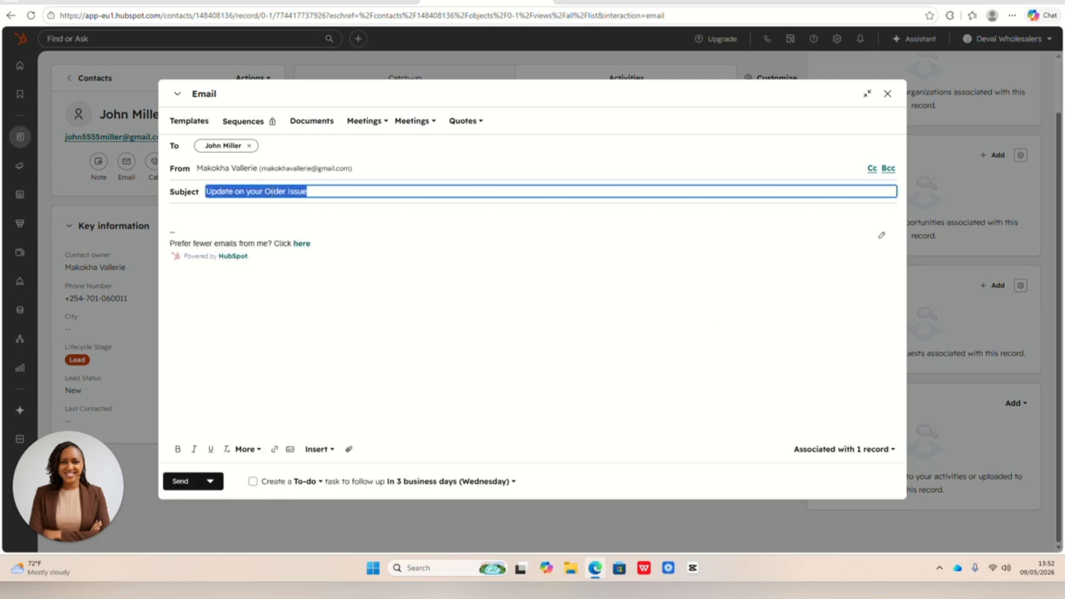
left_click(648, 313)
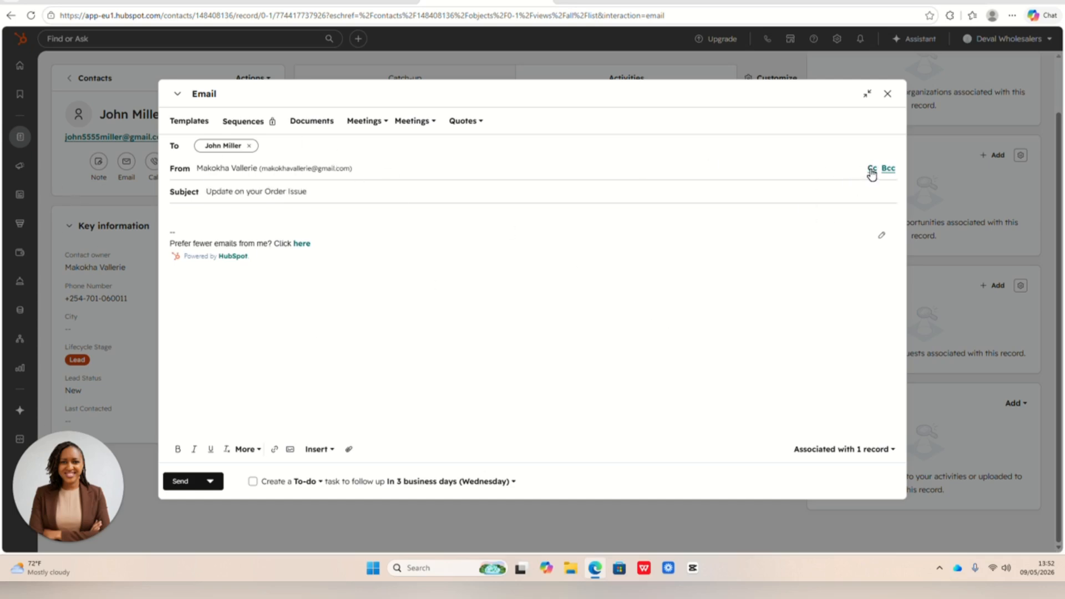
triple_click(243, 190)
left_click(177, 449)
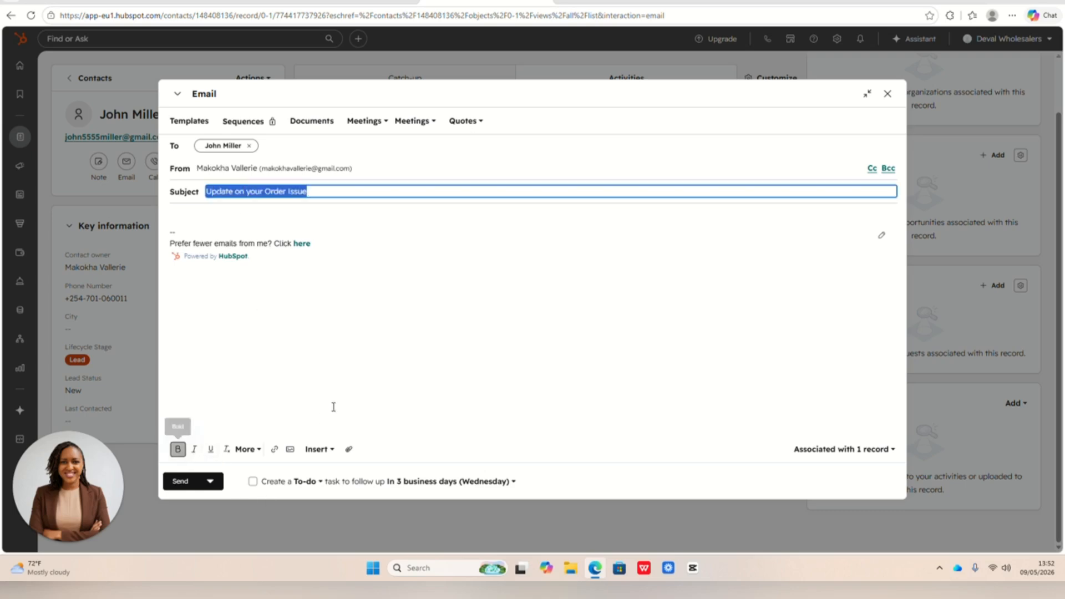
- Paste the prepared apology about the missing sneakers and incorrect shirt size into the email body, with a blank line after the greeting
left_click(510, 346)
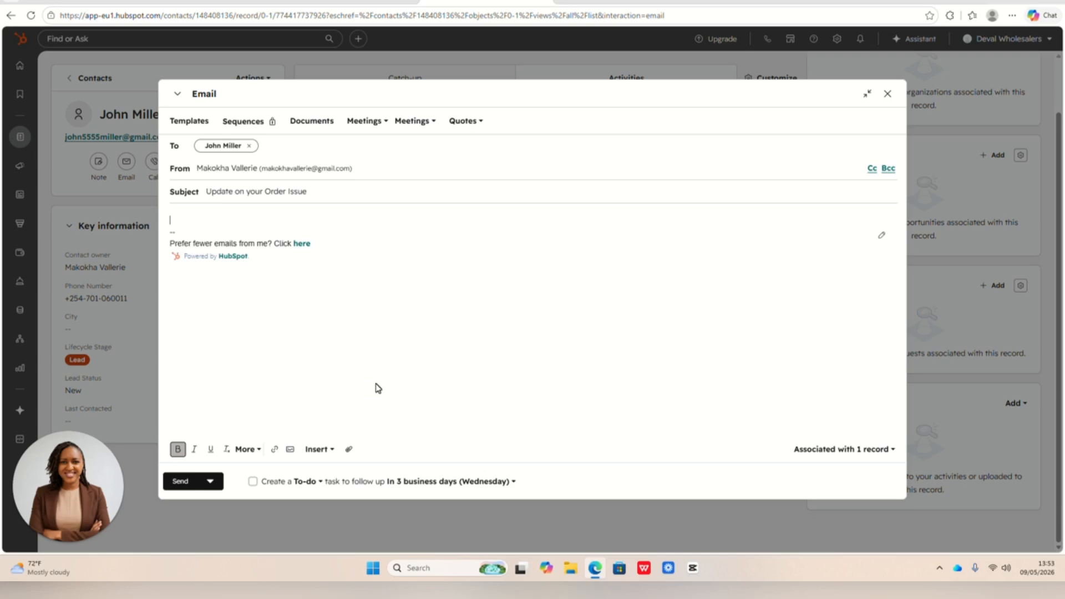
type("Hi John, Thank you for contacting us today. We sincerely apologize for the inconvenience caused by the missing sneakers and incorrect shirt size in your recent order. Our team has already initiated: A replacement for the incorrect shirt size Shipment investigation for the missing sneakers  We will update you within 24 hours with tracking details. Thank you for your patience and continued support. Best regards, Customer Support Team")
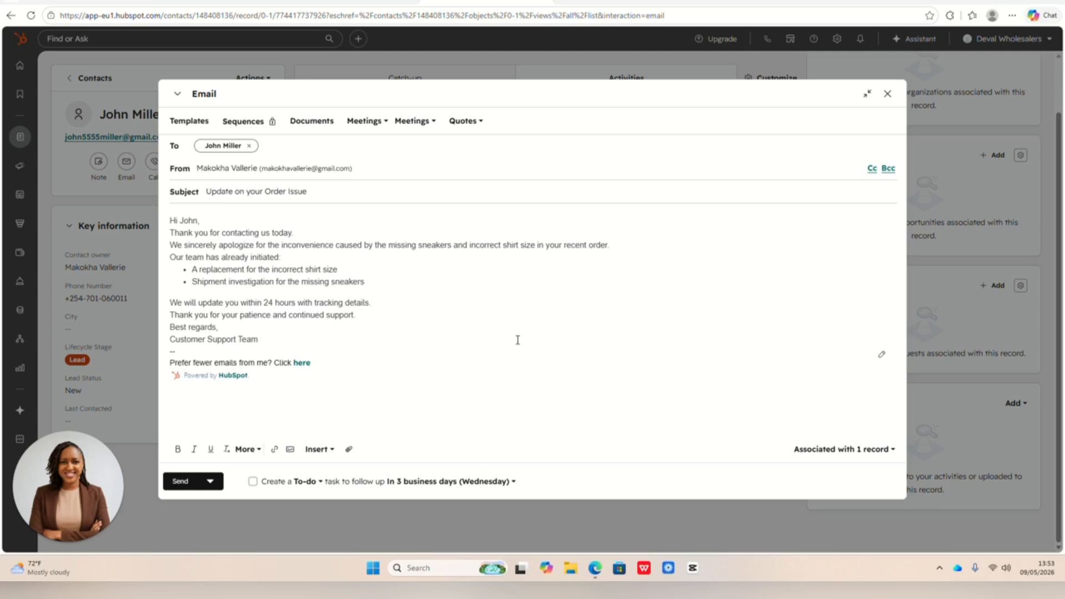
left_click(205, 220)
key("Return")
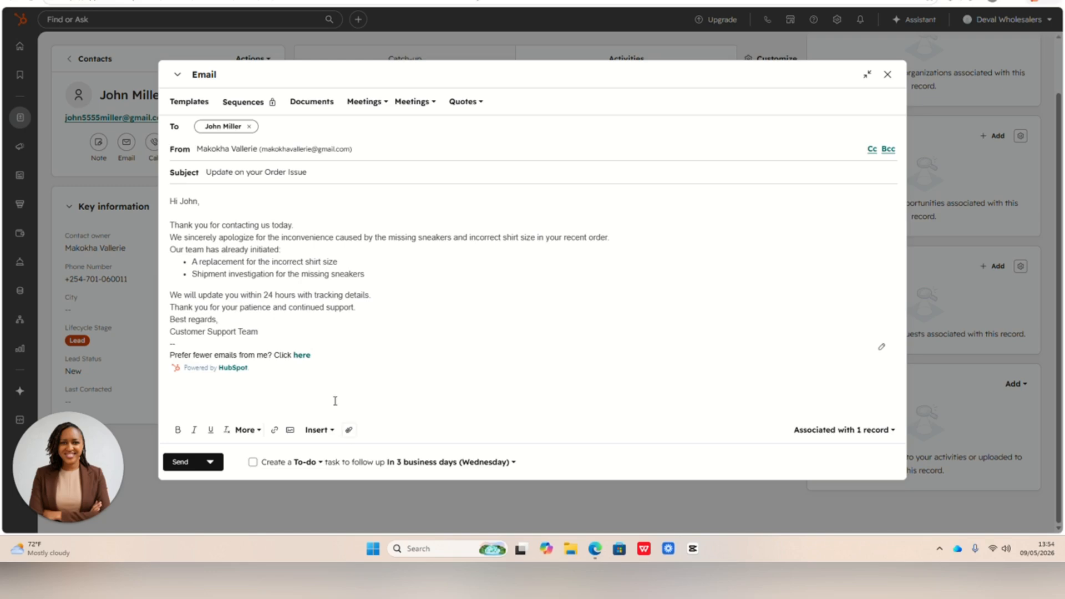
- Send the order issue email immediately instead of scheduling it
left_click(206, 464)
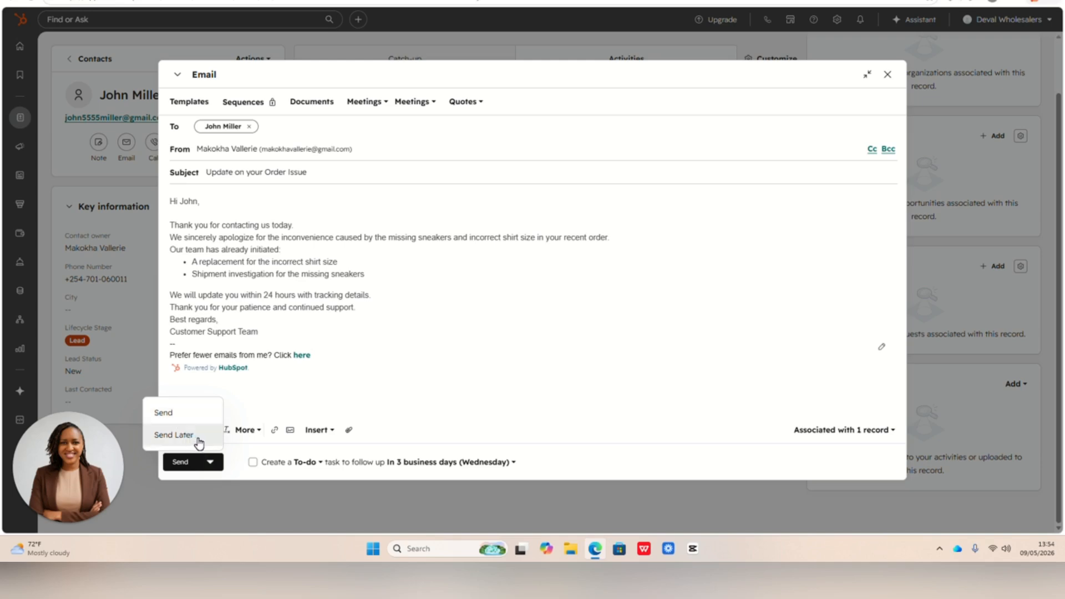
left_click(183, 414)
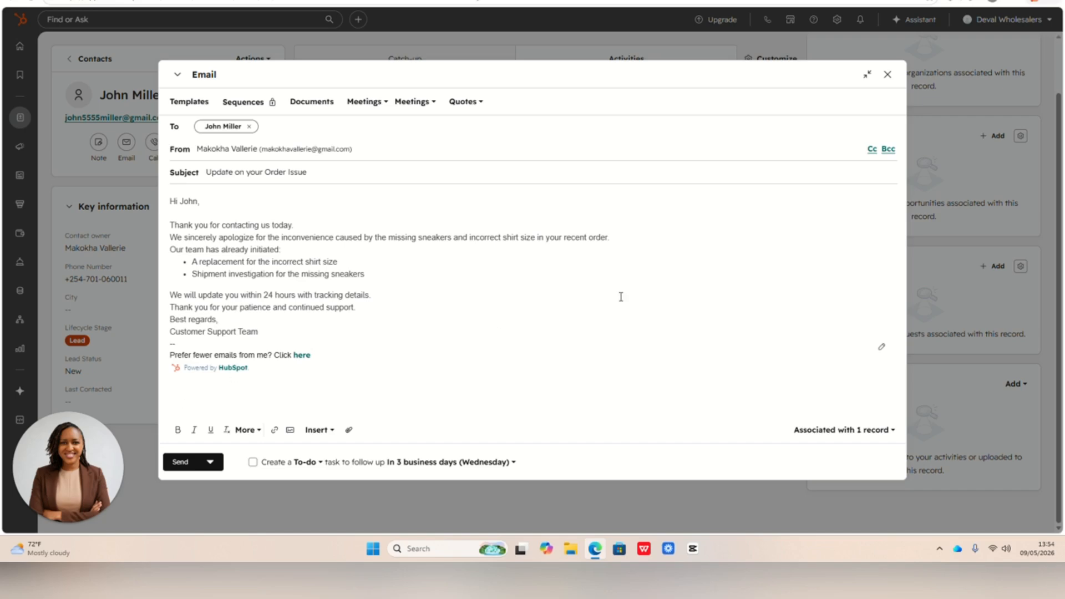
left_click(186, 462)
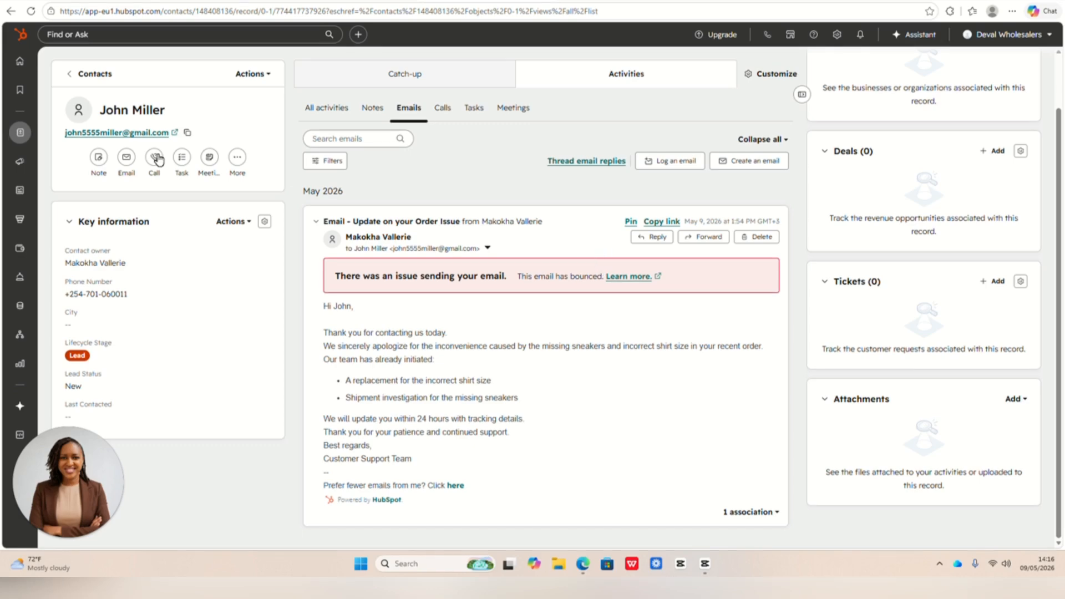
- Start a task on the contact titled as a follow up with the customer, by first name, about replacement shipment
left_click(182, 158)
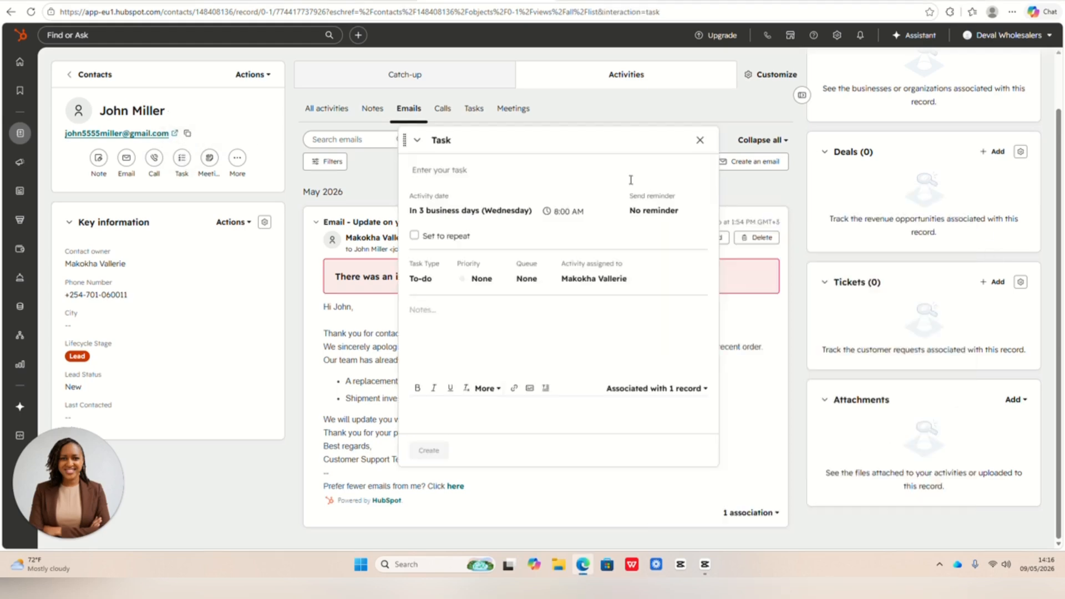
left_click(468, 166)
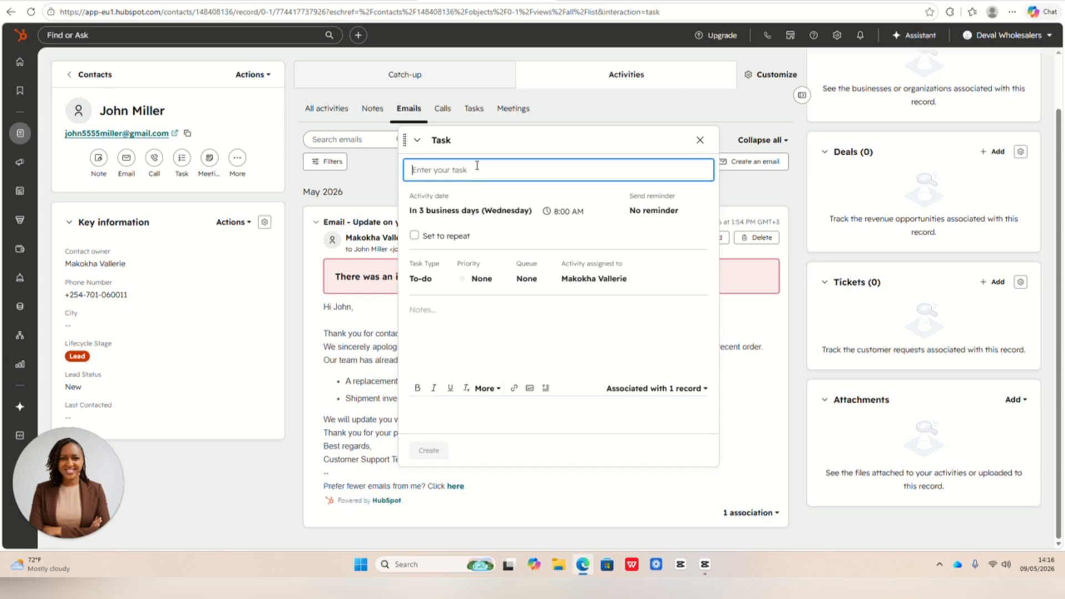
type("F")
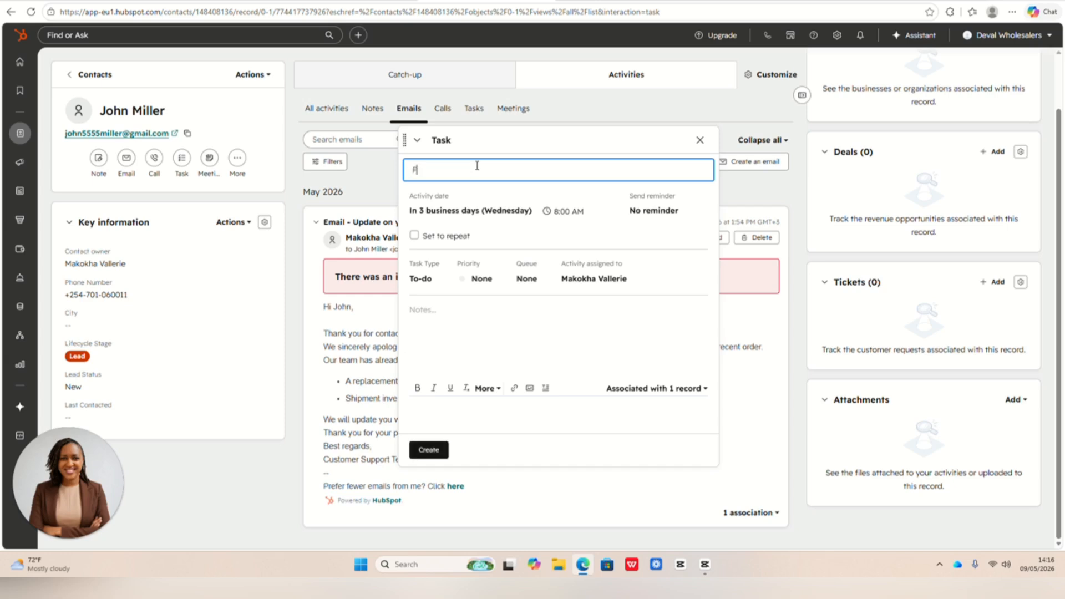
type("ollow up with John about replacement shipment")
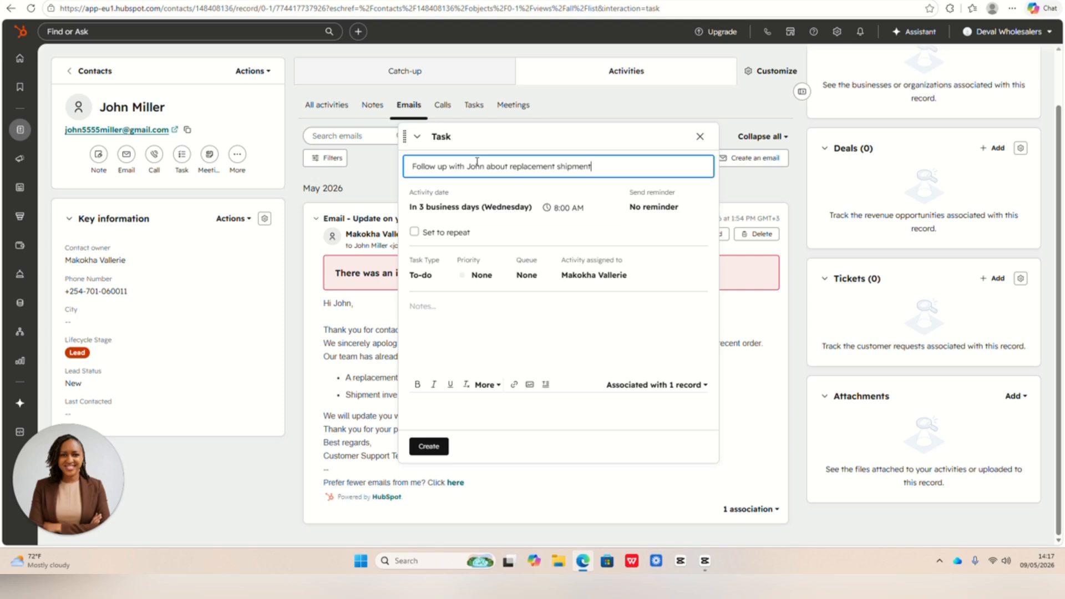
- Set the task's activity date to Tomorrow at 10:00 AM
left_click(526, 210)
scroll(496, 288, "down", 1)
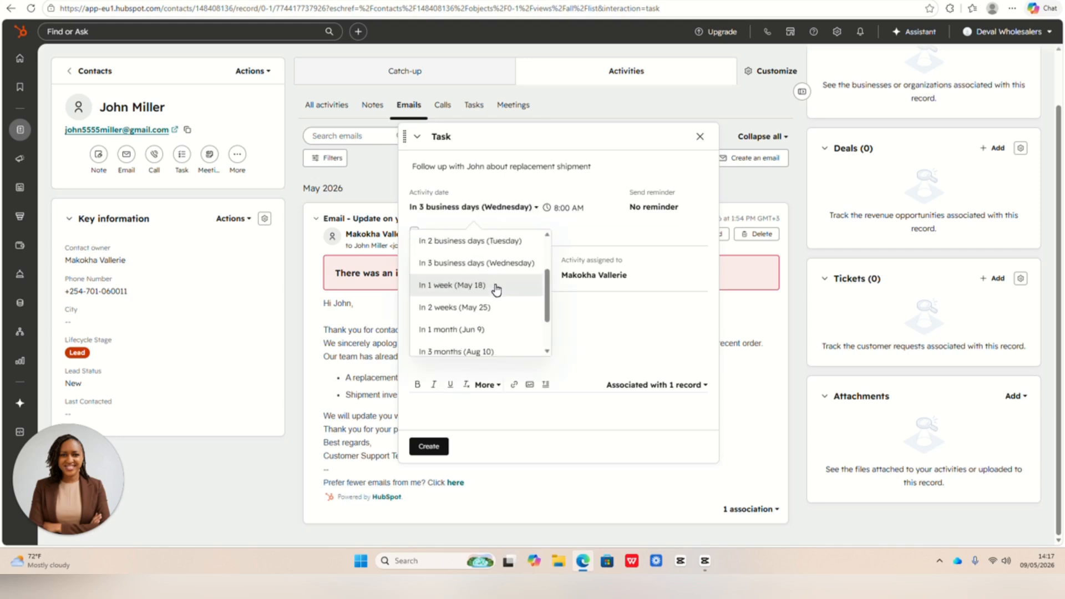
scroll(496, 288, "down", 2)
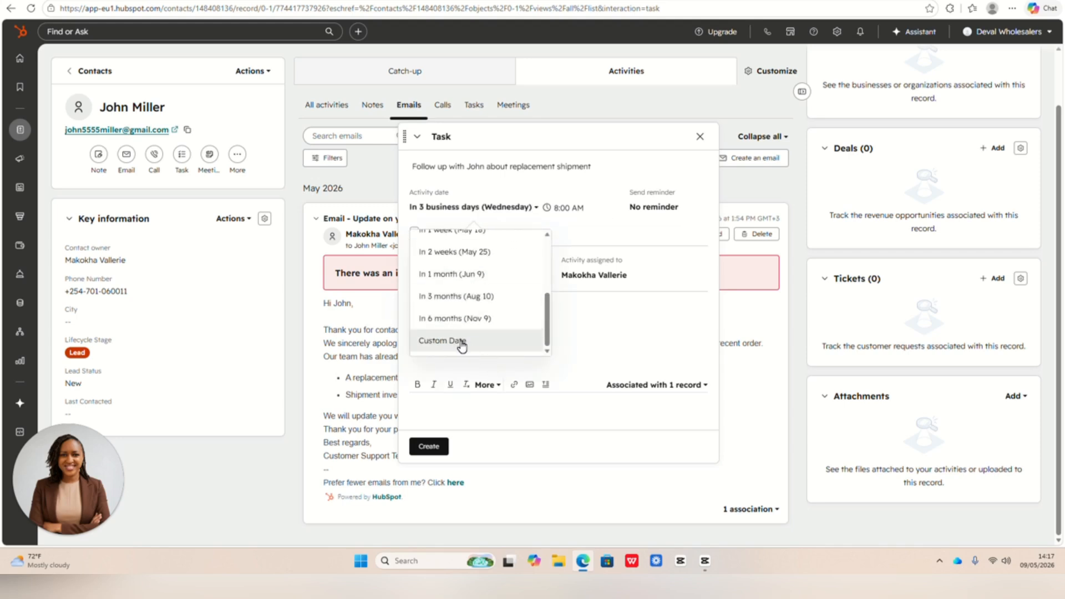
scroll(481, 339, "up", 3)
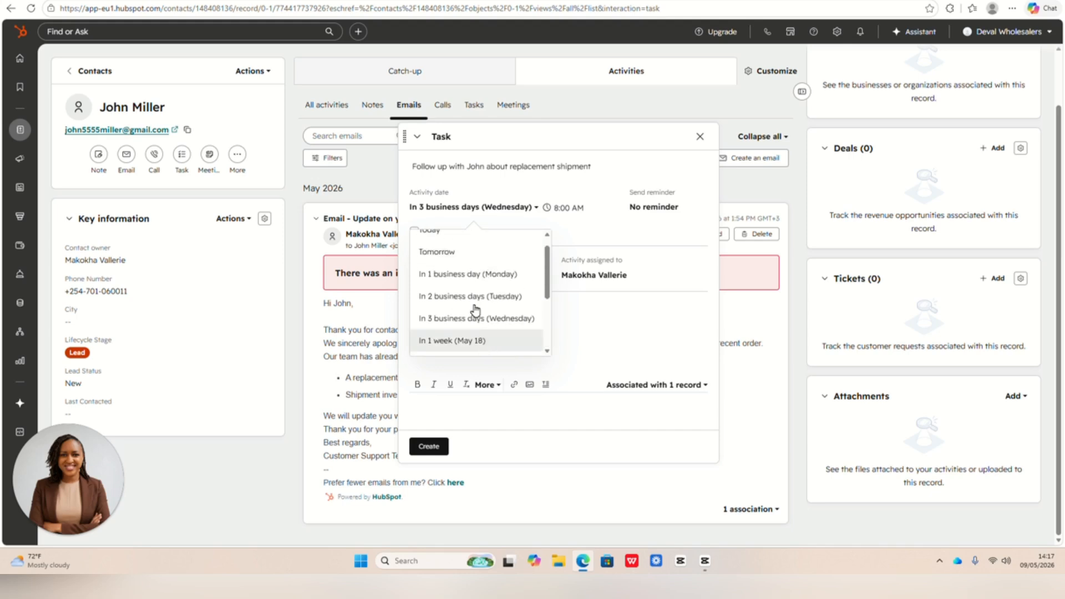
left_click(450, 253)
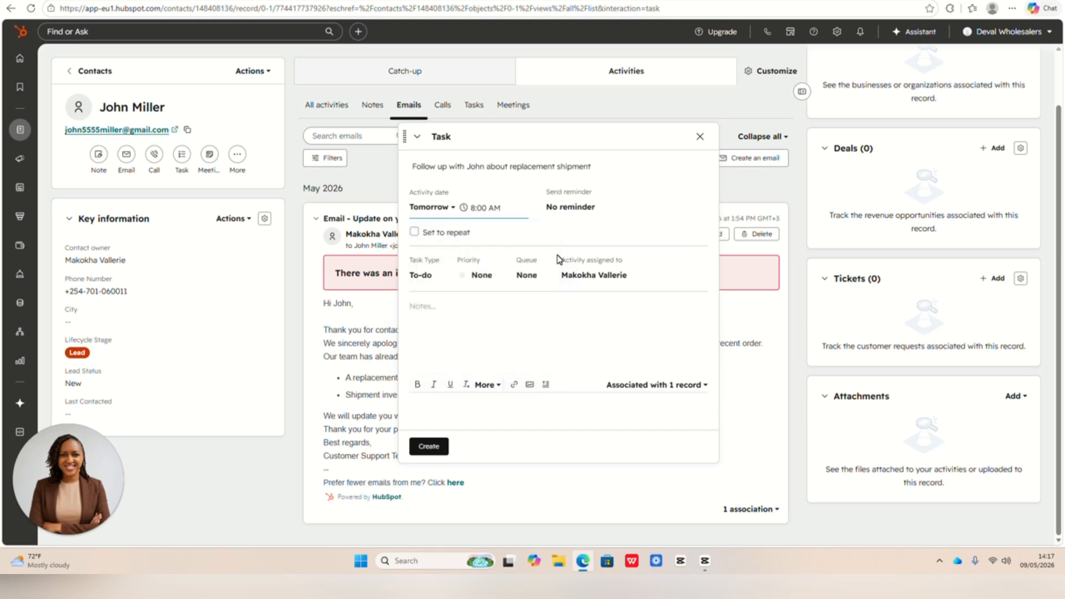
left_click(488, 209)
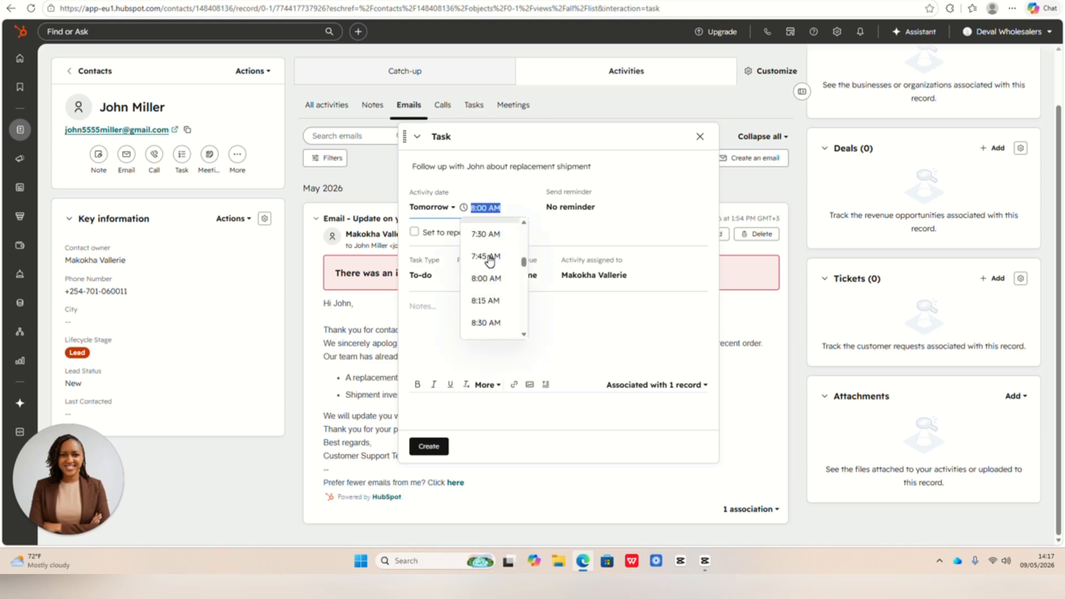
scroll(488, 258, "down", 5)
left_click(494, 237)
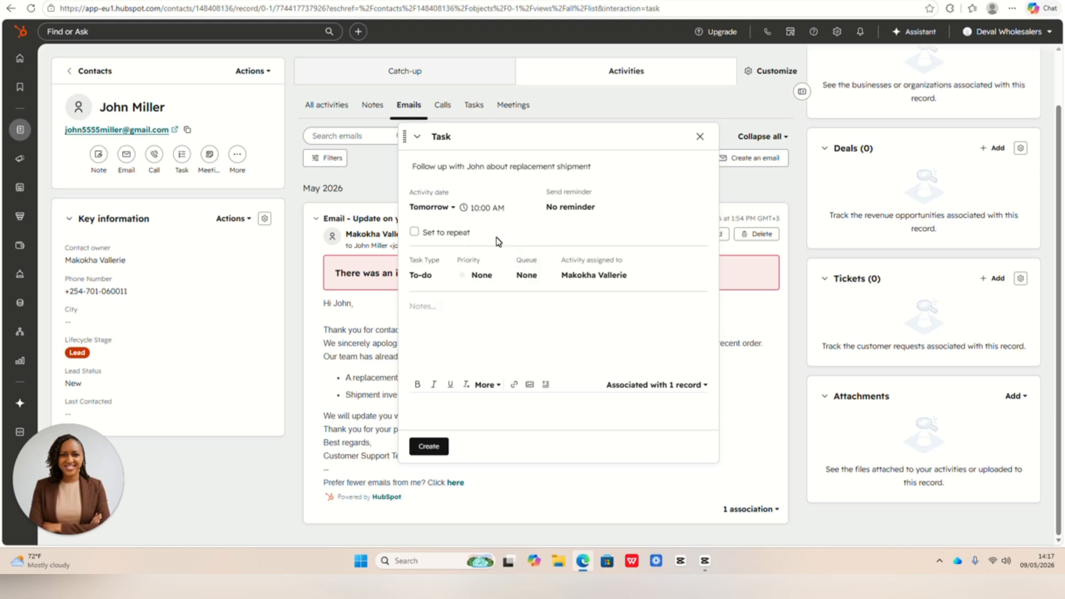
- Set the task reminder to 30 minutes before and assign the task to the contact's owner
left_click(590, 210)
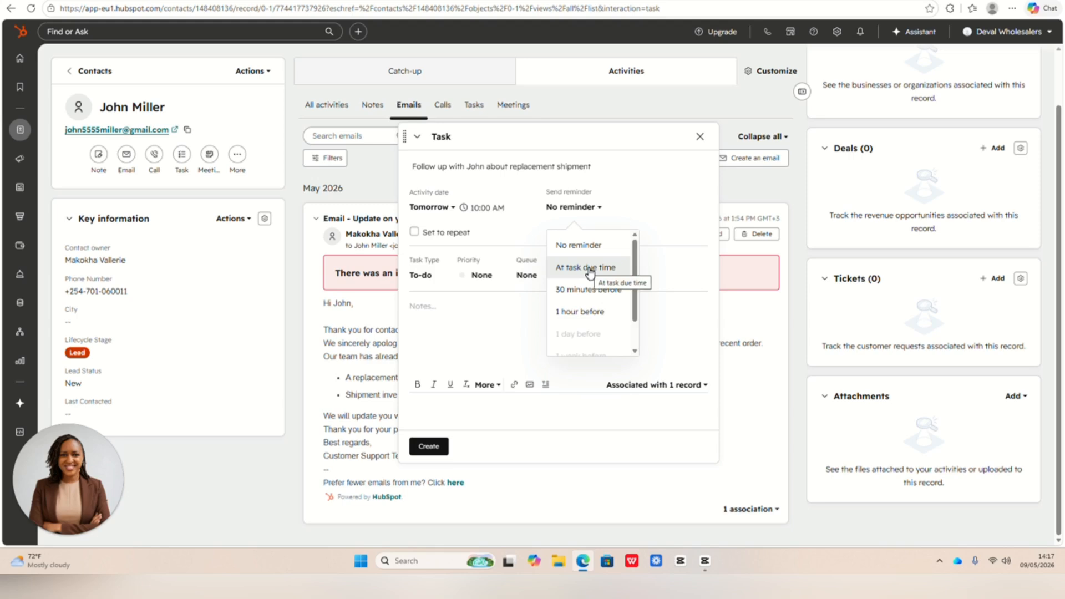
left_click(594, 289)
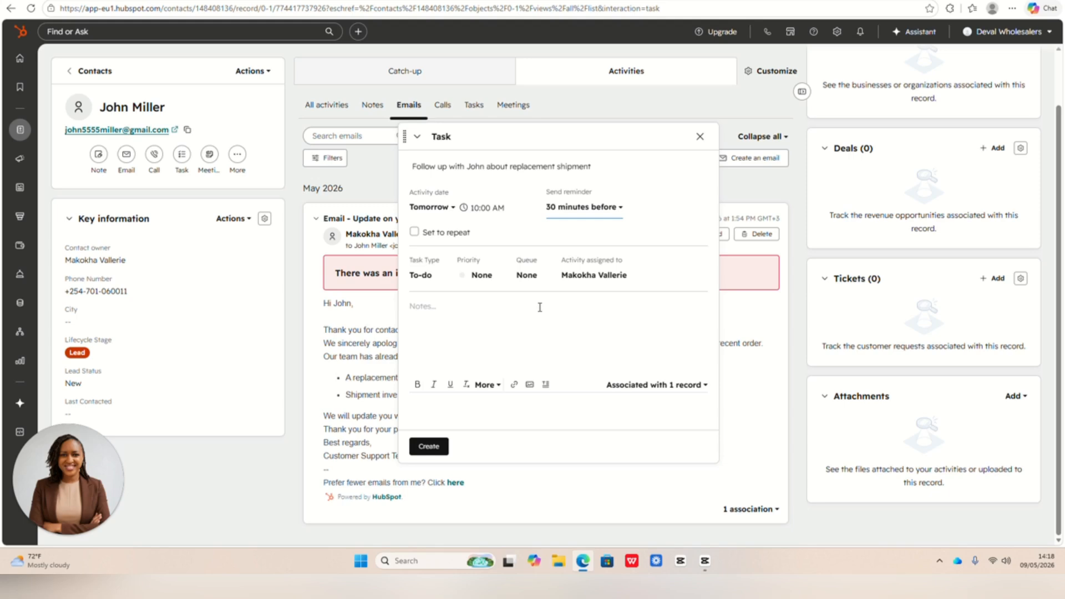
left_click(626, 277)
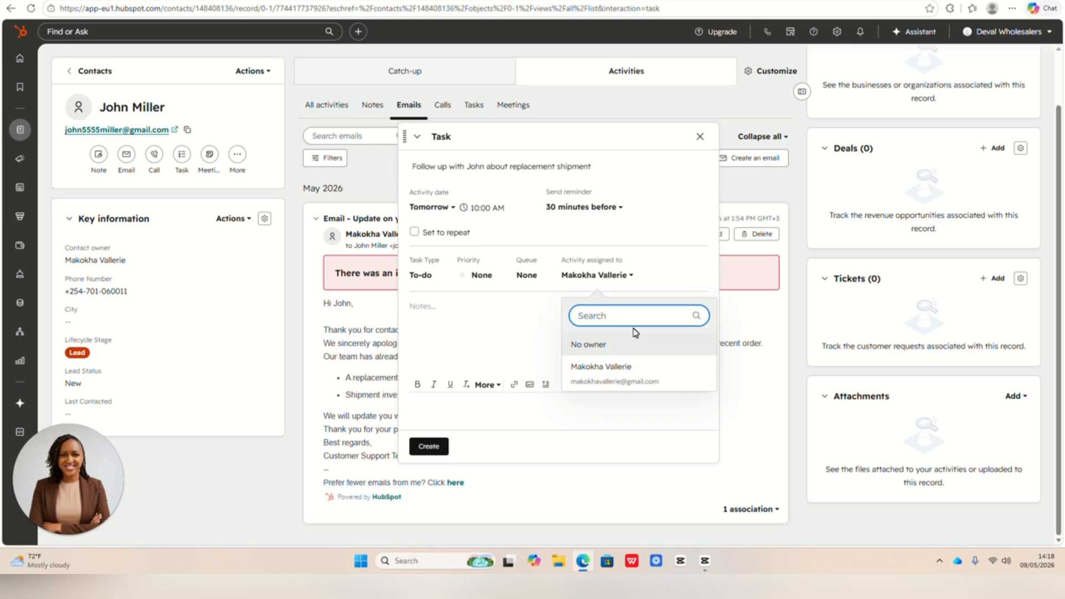
left_click(618, 371)
- Add the task note "Confirm shipment tracking details and customer satisfaction." and create the task
left_click(456, 306)
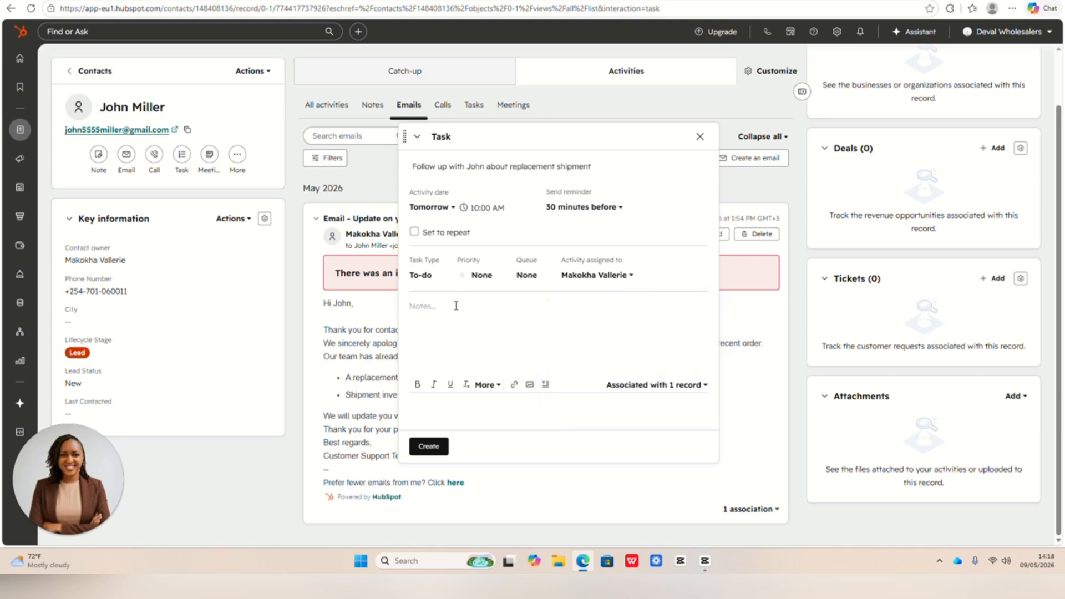
type("c")
key("BackSpace")
type("Confirm shipment tracking details and customer satisfaction")
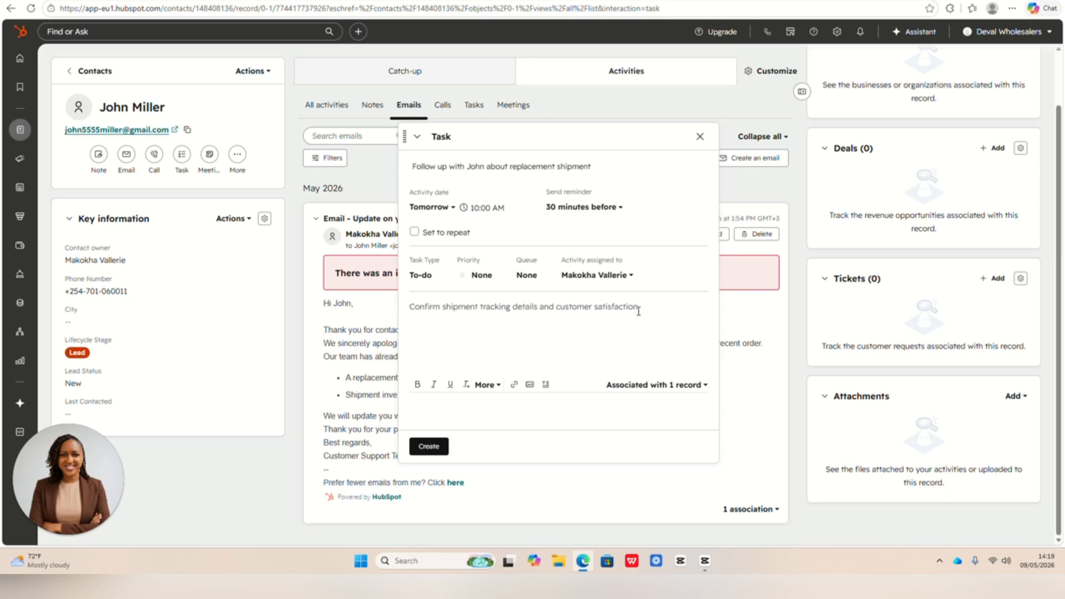
type(".")
left_click(429, 447)
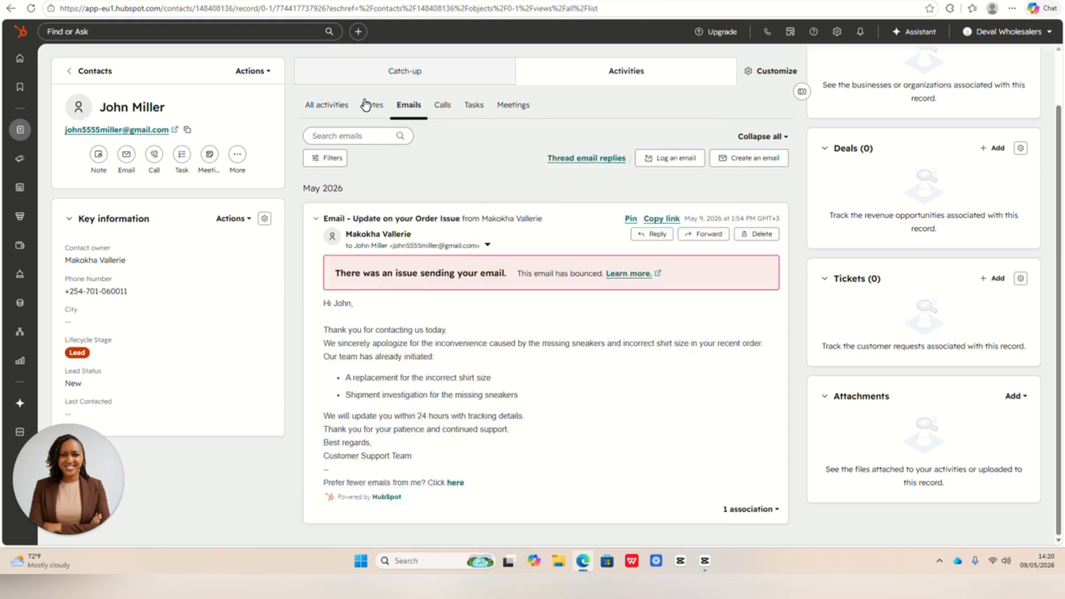
- Review the contact's complaint note and the order issue email among the logged activities
left_click(371, 105)
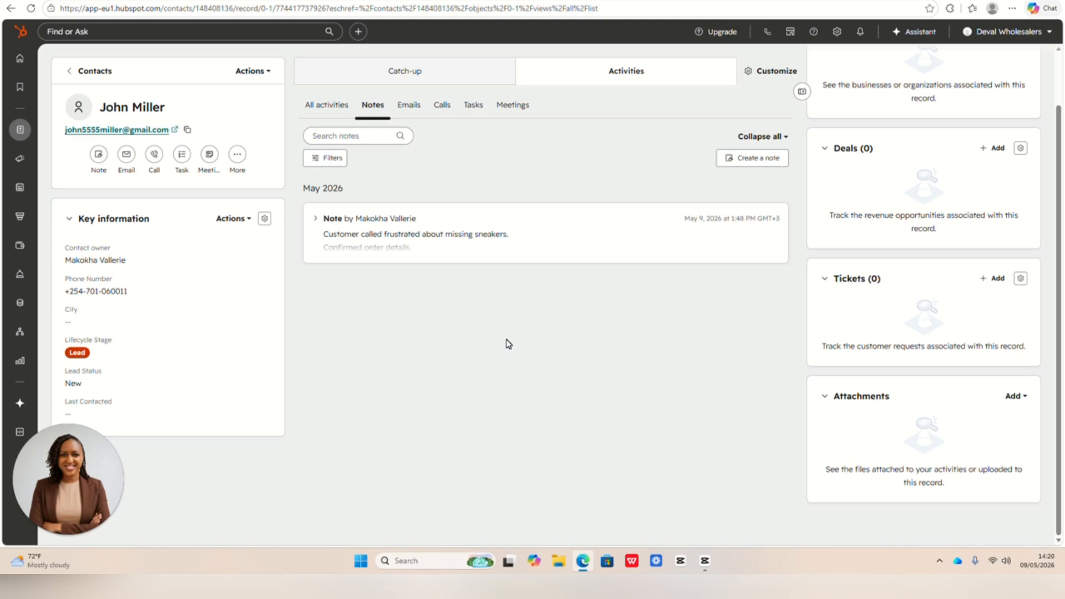
left_click(472, 241)
left_click(410, 107)
left_click(450, 248)
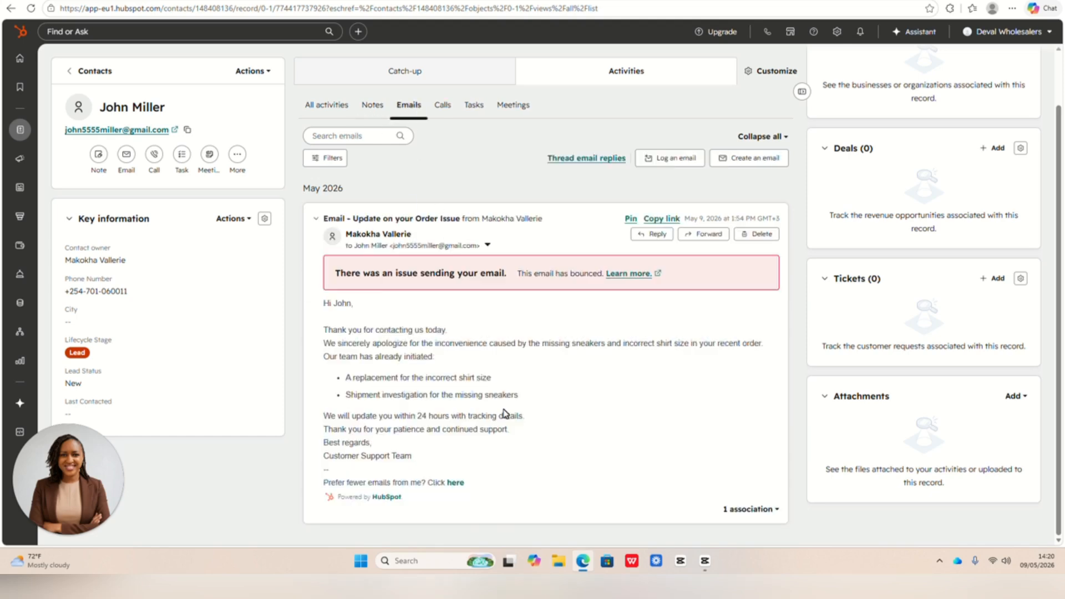
- Start a new call log for the contact in an enlarged form and set the call outcome to Connected
left_click(442, 105)
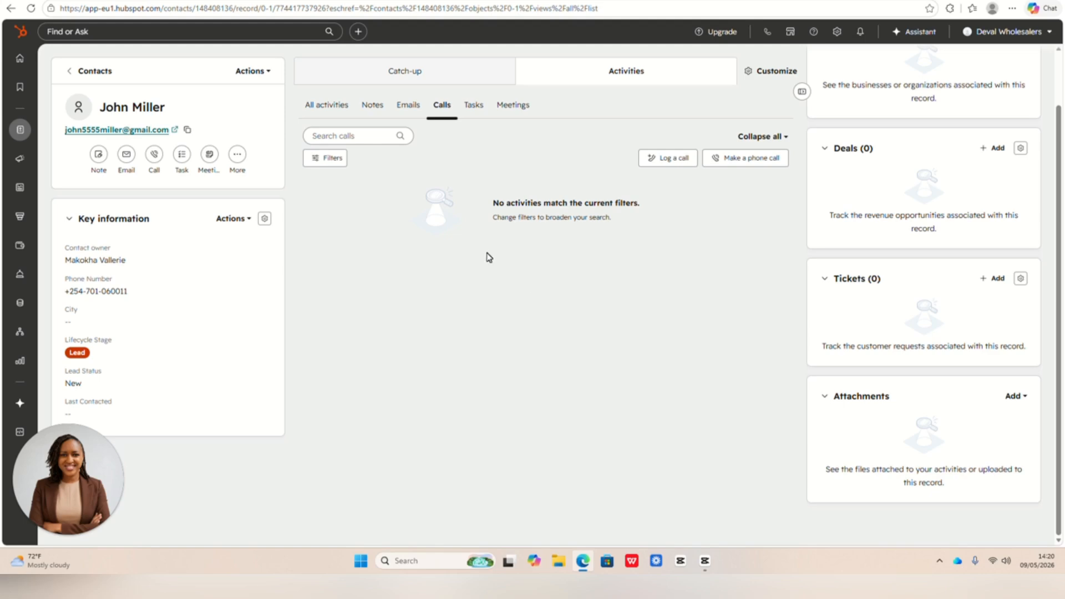
left_click(674, 159)
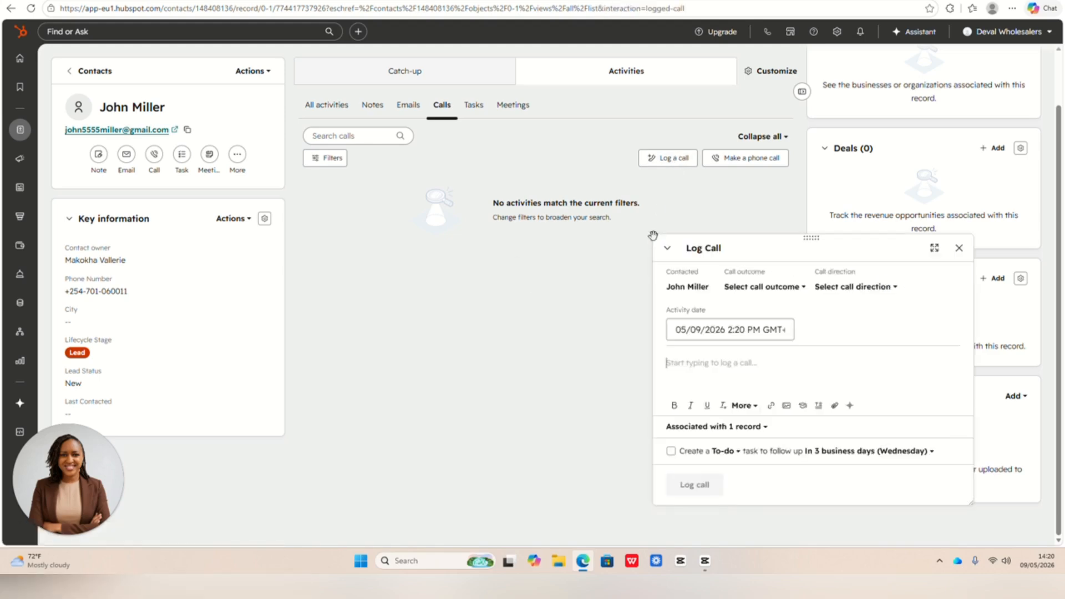
left_click_drag(822, 252, 523, 147)
left_click(653, 143)
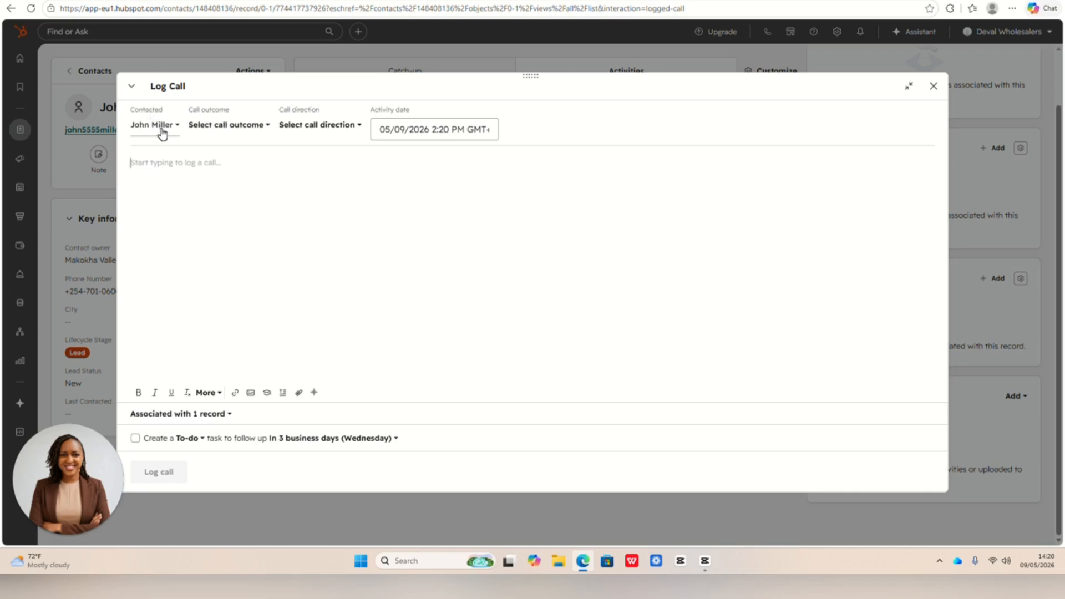
left_click(257, 126)
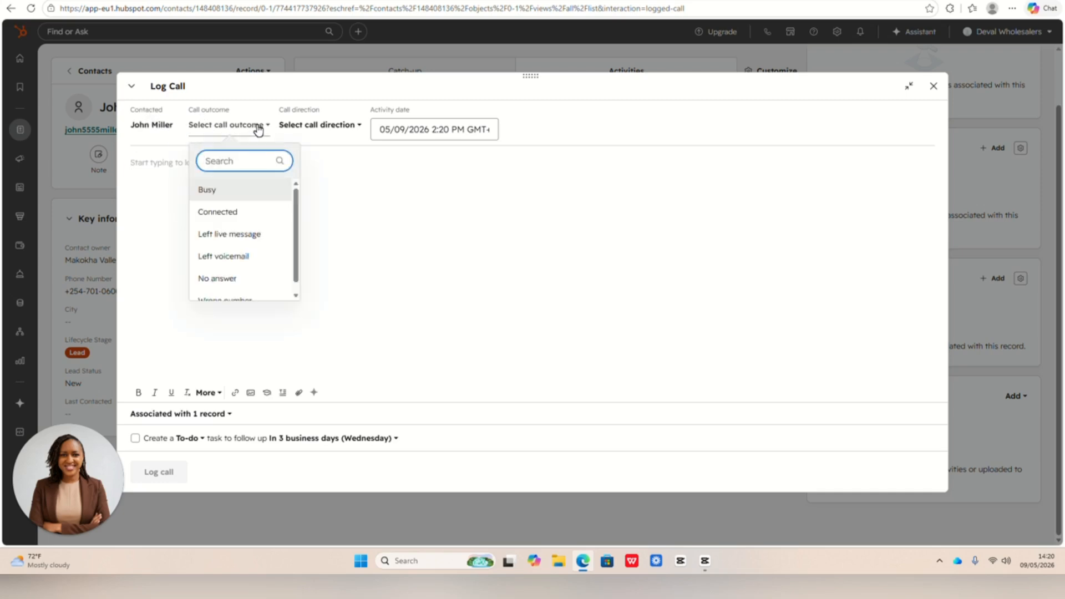
scroll(260, 222, "down", 1)
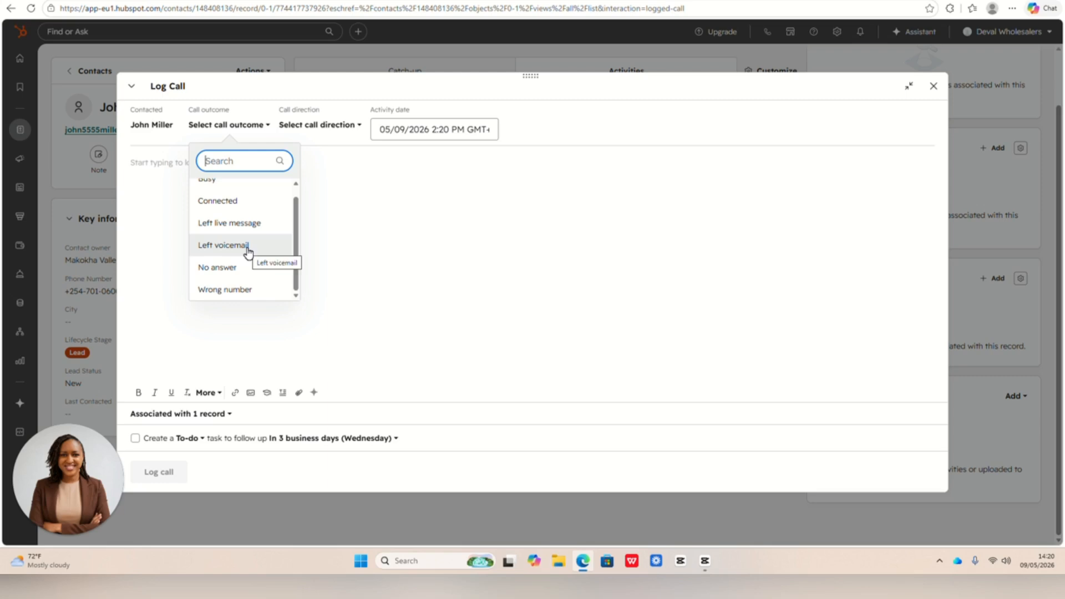
scroll(251, 232, "up", 1)
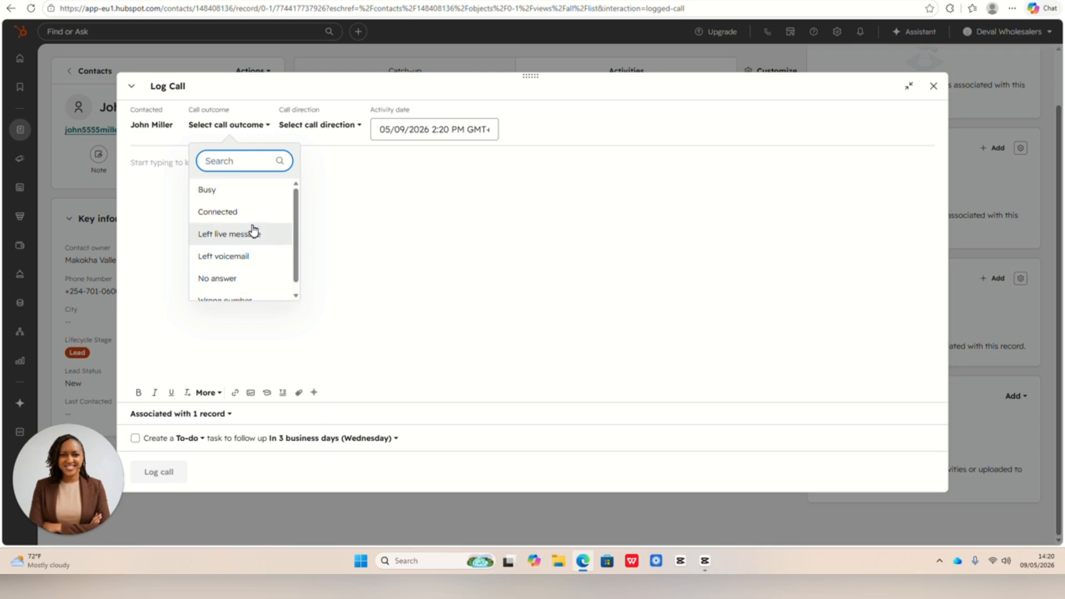
scroll(254, 250, "down", 1)
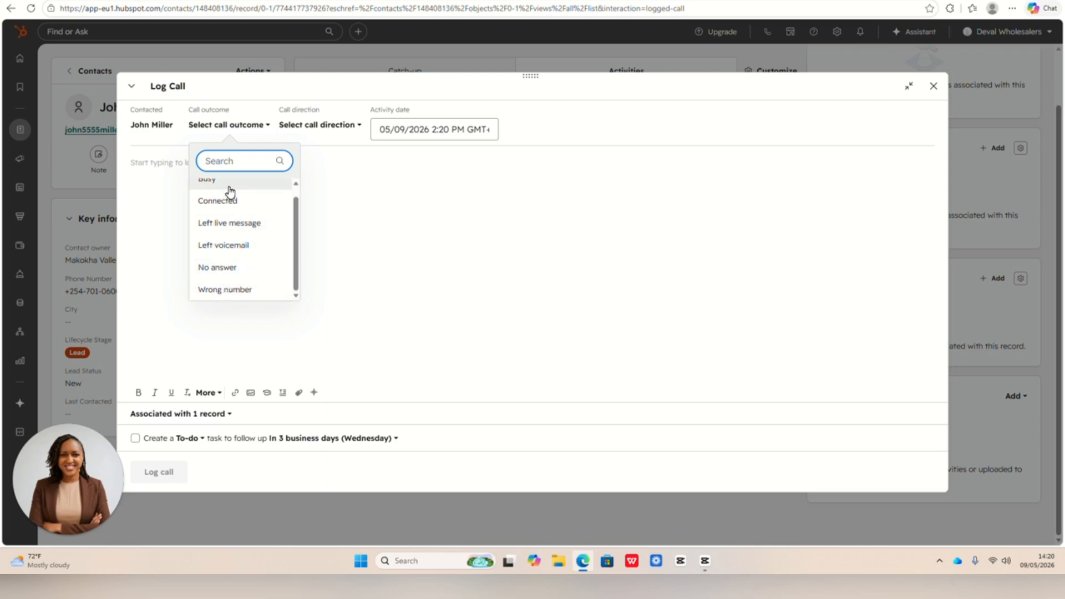
left_click(235, 204)
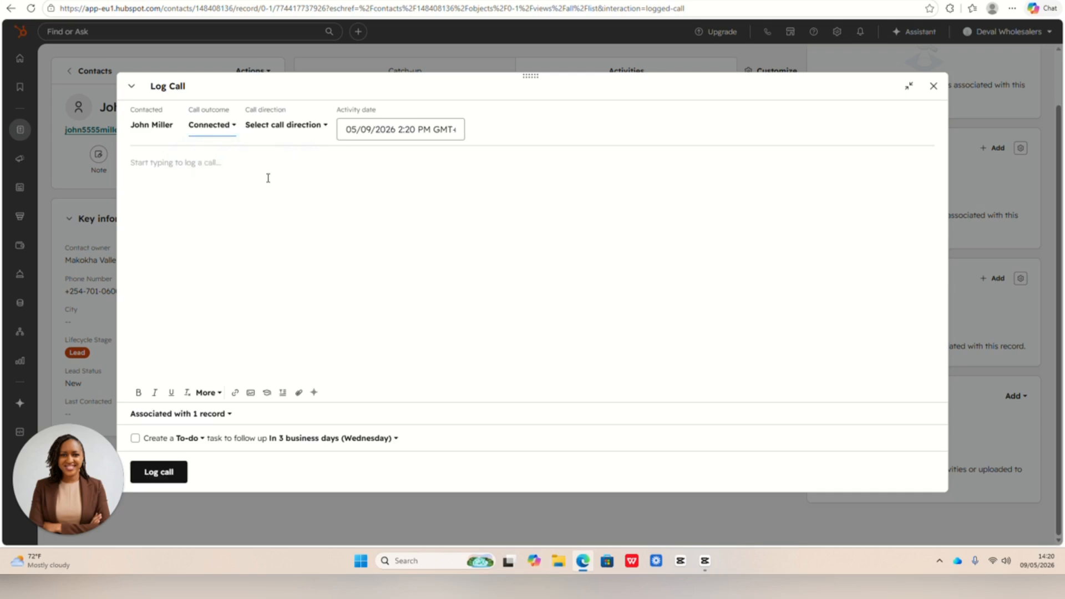
- Fill in the call log with subject "Complaint about missing sneakers", notes on the wrong shirt size, urgent replacement and 24-hour follow-up, and High priority
left_click(315, 132)
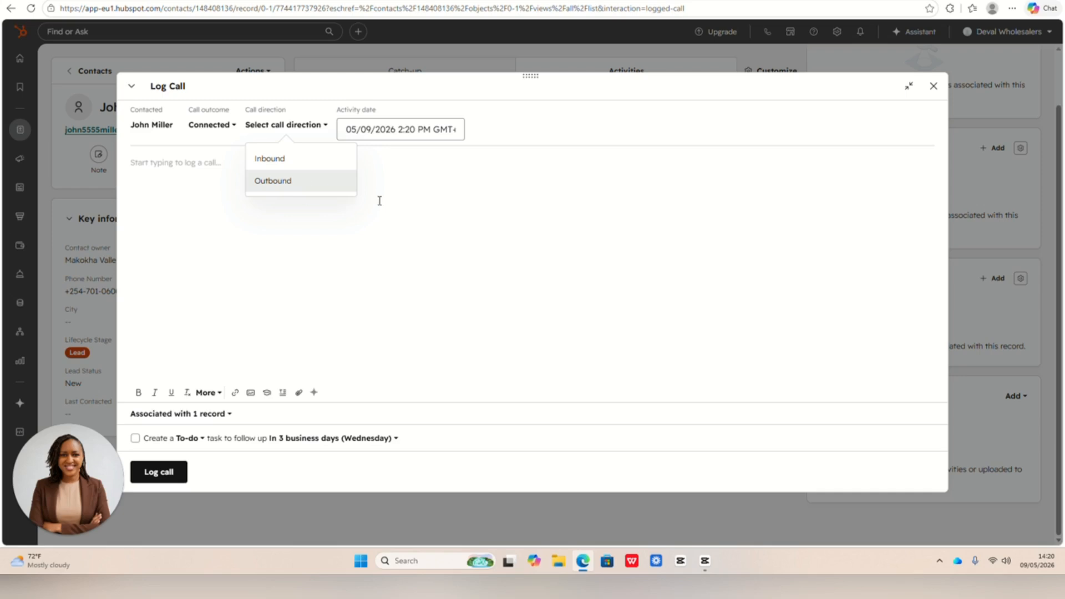
left_click(405, 202)
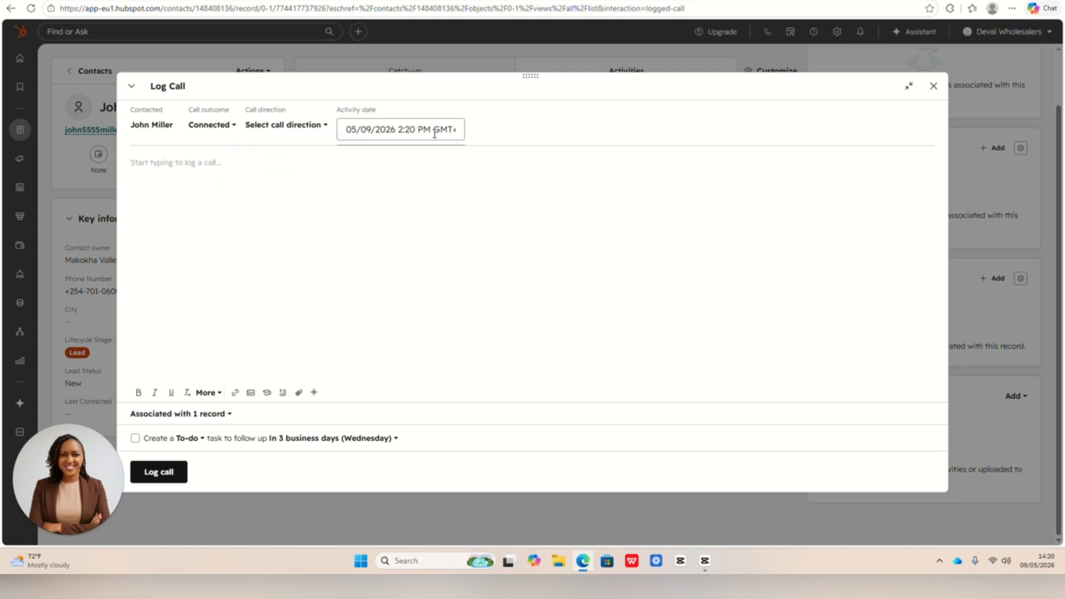
left_click(435, 133)
left_click(201, 178)
type("Subject: Complaint about missing sneakers Call Notes: Customer reported missing sneakers and incorrect shirt size. Requested urgent replacement. Promised follow-up within 24 hours. Call Outcome: Connected Priority: High Then we click Save. Now the CRM automatically stores this interaction inside the customer timeline. This helps businesses keep track of customer communication professionally.")
- Make the "Subject:" and "Call Notes:" headings bold and save the logged call
left_click_drag(168, 167, 131, 165)
left_click(139, 392)
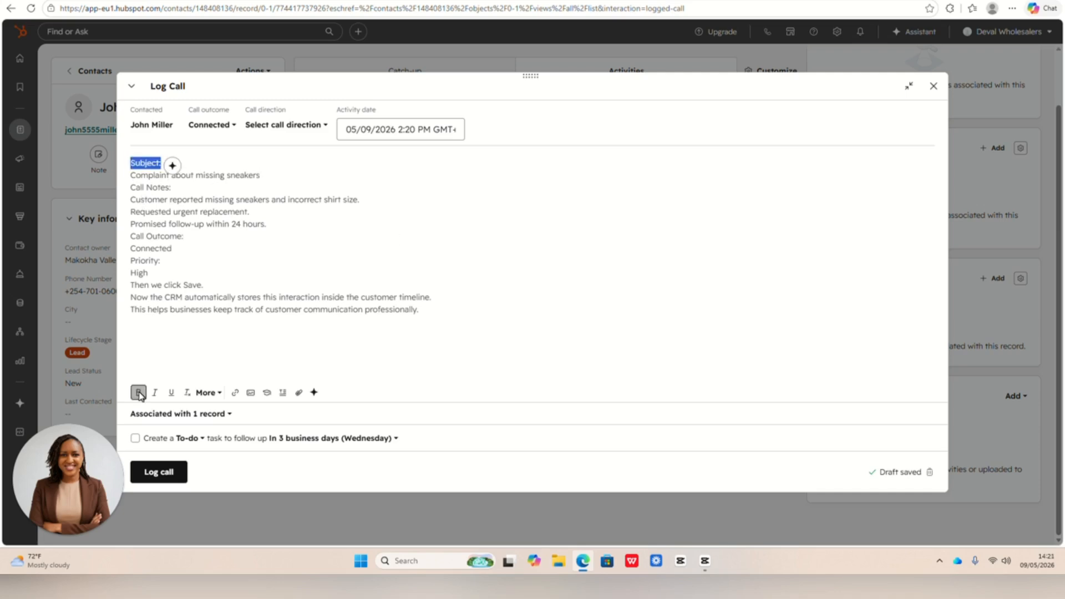
left_click(138, 392)
left_click_drag(173, 188, 129, 188)
left_click(139, 394)
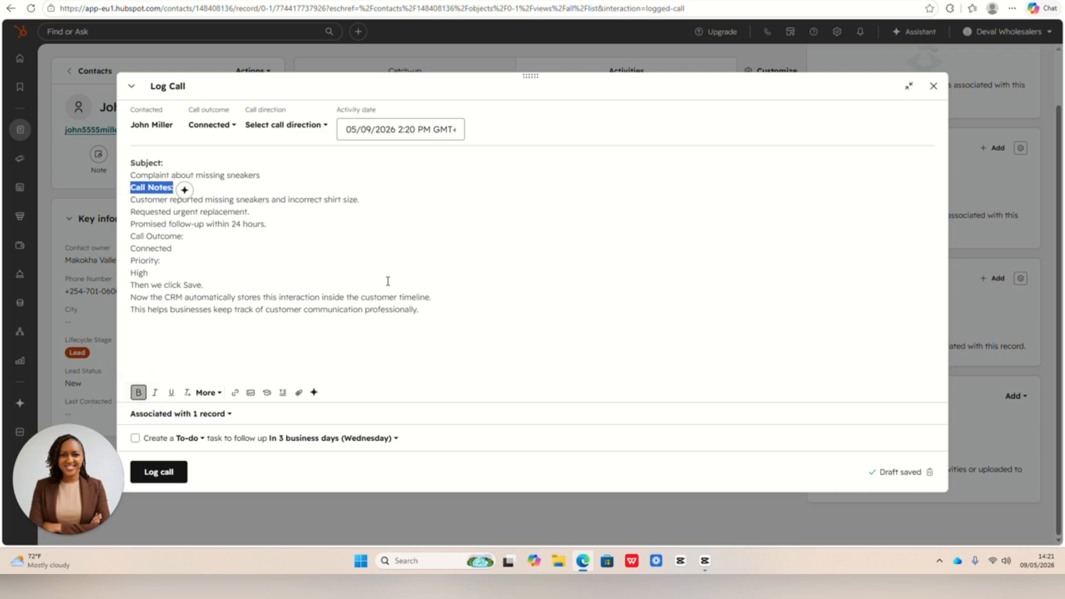
left_click(468, 309)
left_click(156, 474)
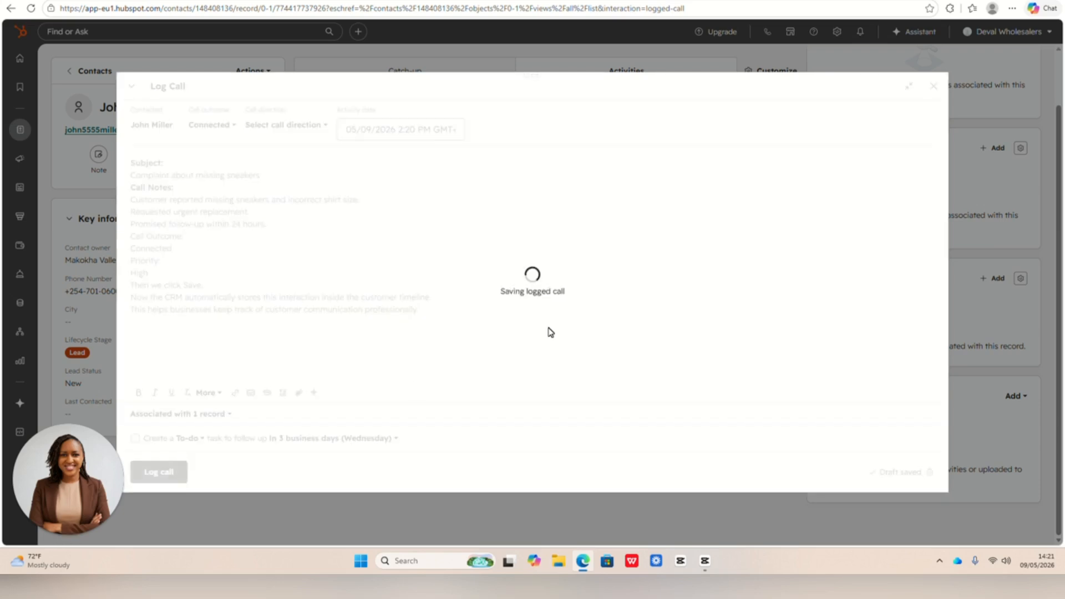
- Review the contact's note, email, logged call and follow-up task by expanding each activity record
left_click(372, 105)
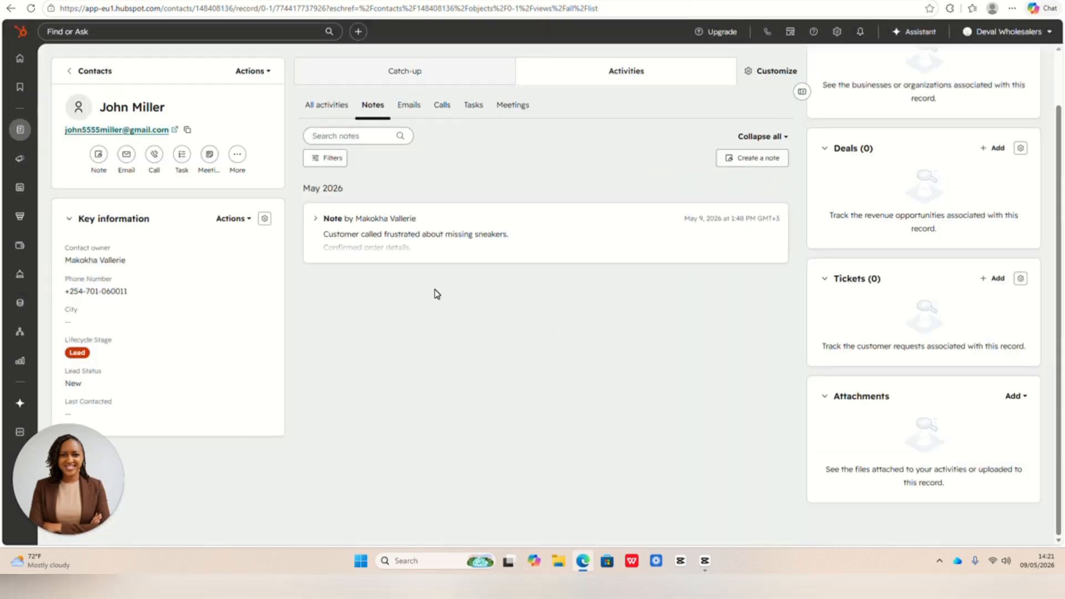
left_click(423, 241)
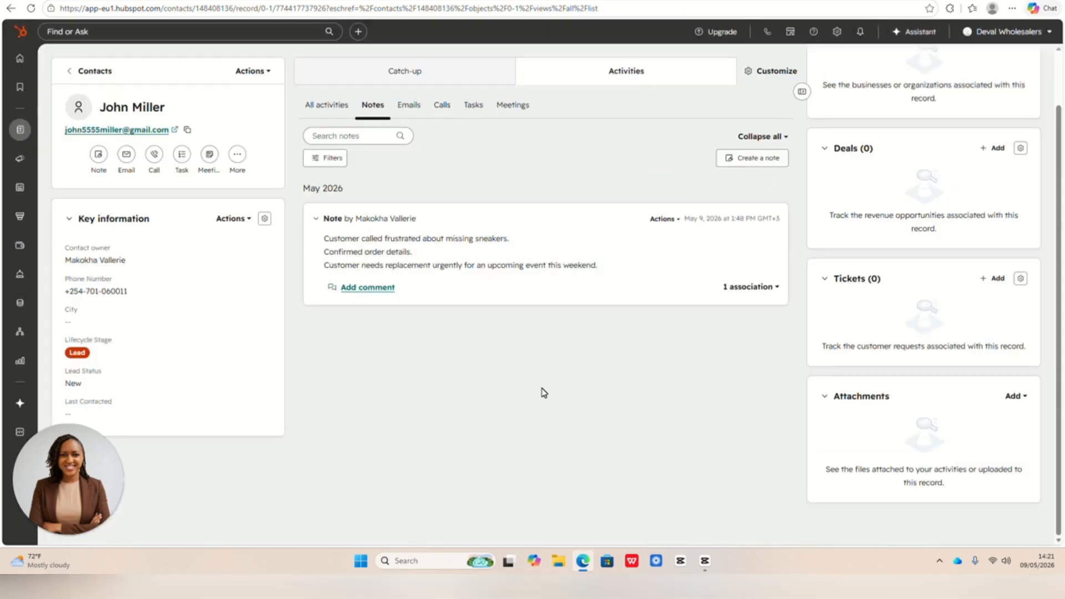
left_click(409, 105)
left_click(439, 268)
left_click(442, 105)
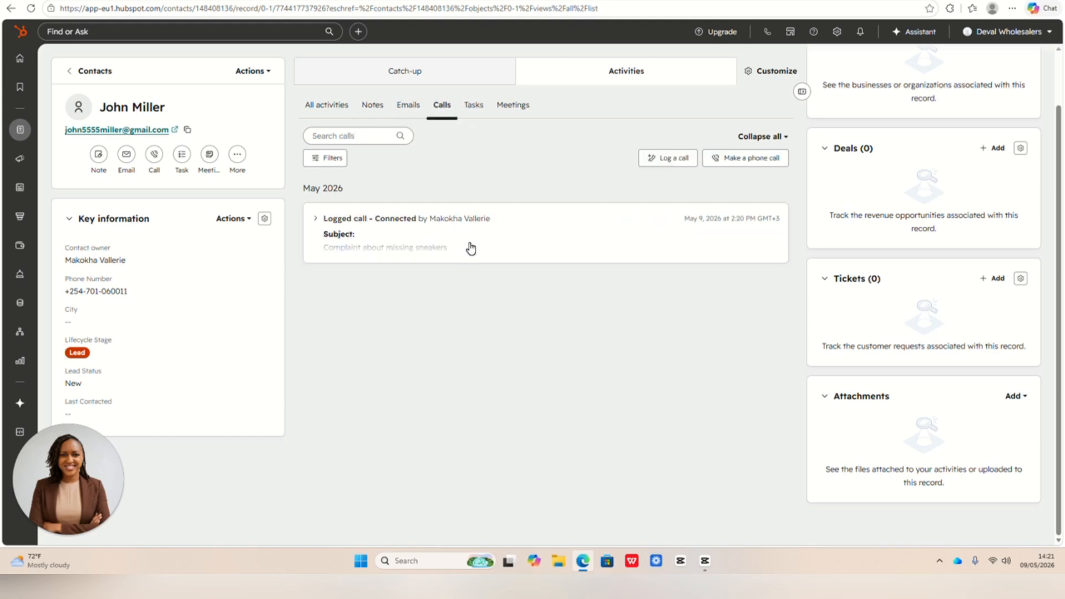
left_click(468, 248)
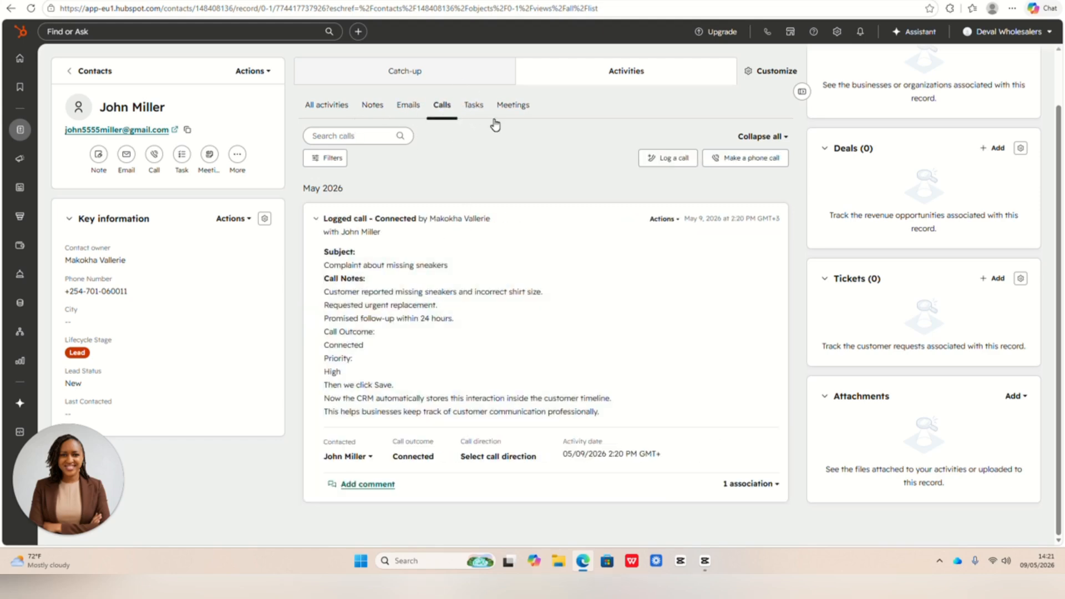
left_click(476, 105)
left_click(498, 238)
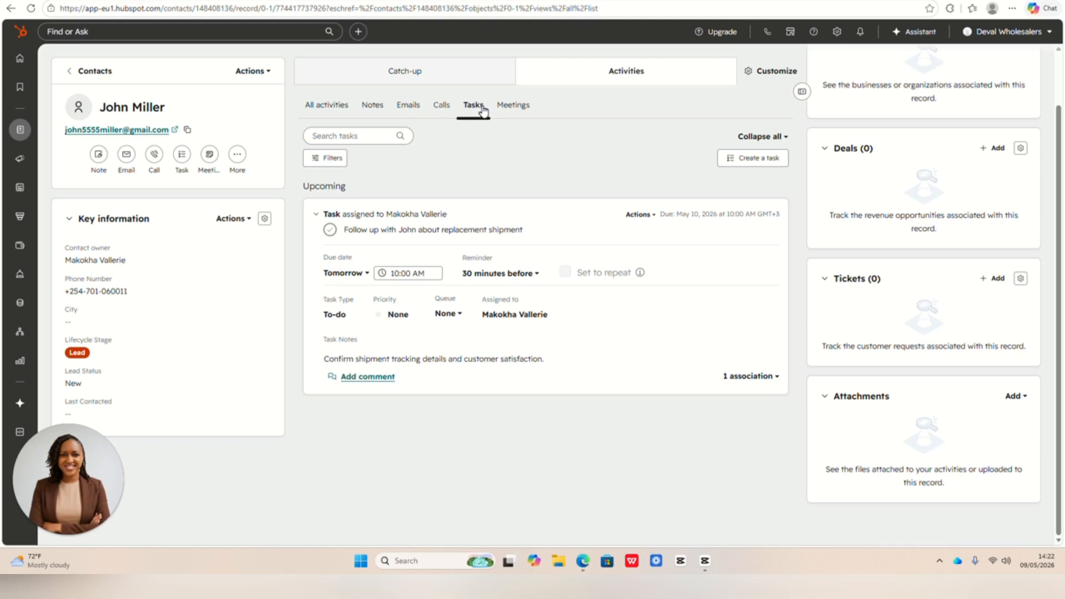
- Set the follow-up task's priority to High and look at its assignee choices without changing the owner
left_click(411, 317)
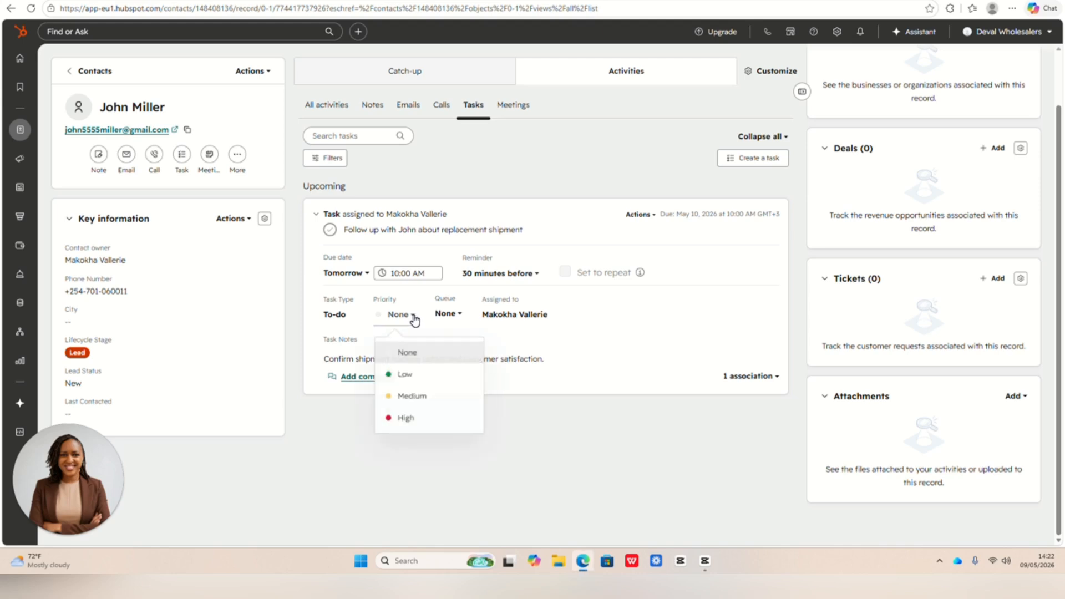
left_click(414, 420)
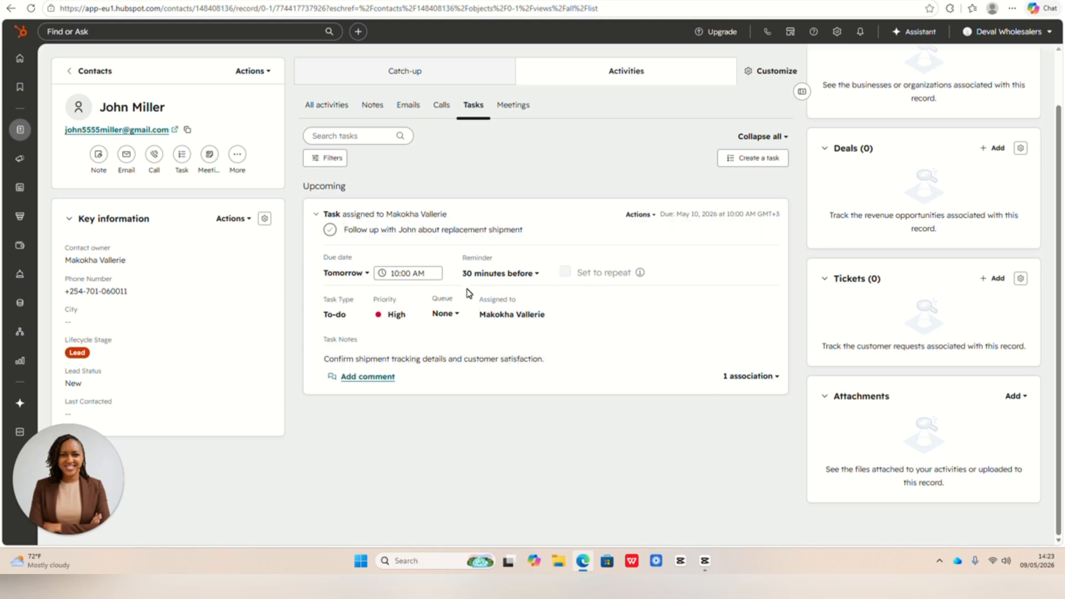
left_click(542, 315)
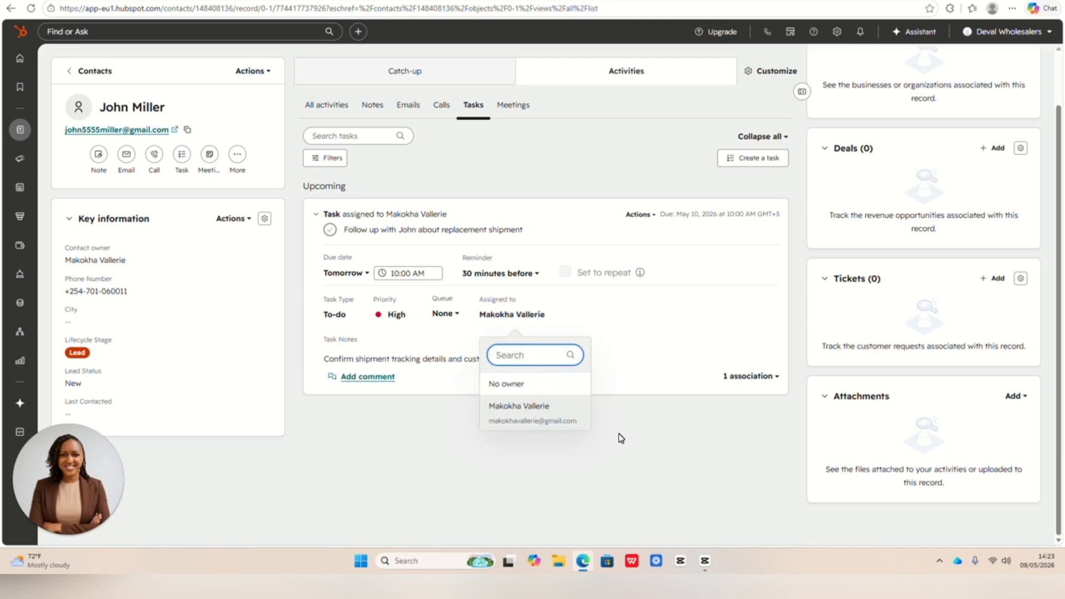
left_click(387, 424)
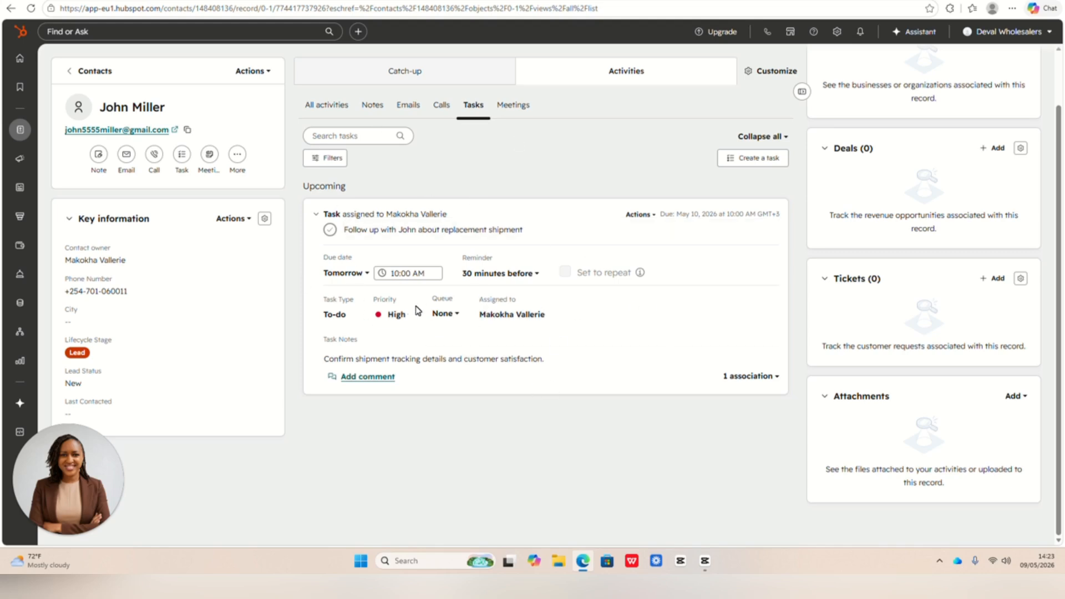
- Change the follow-up task's priority to Medium, and after that to Low
left_click(408, 321)
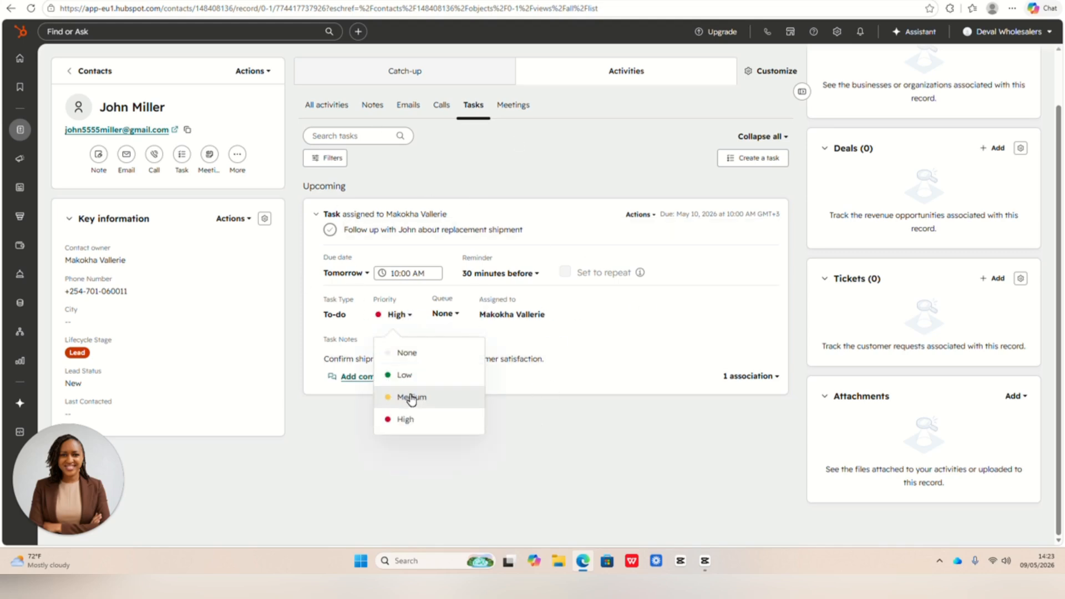
left_click(411, 398)
left_click(417, 315)
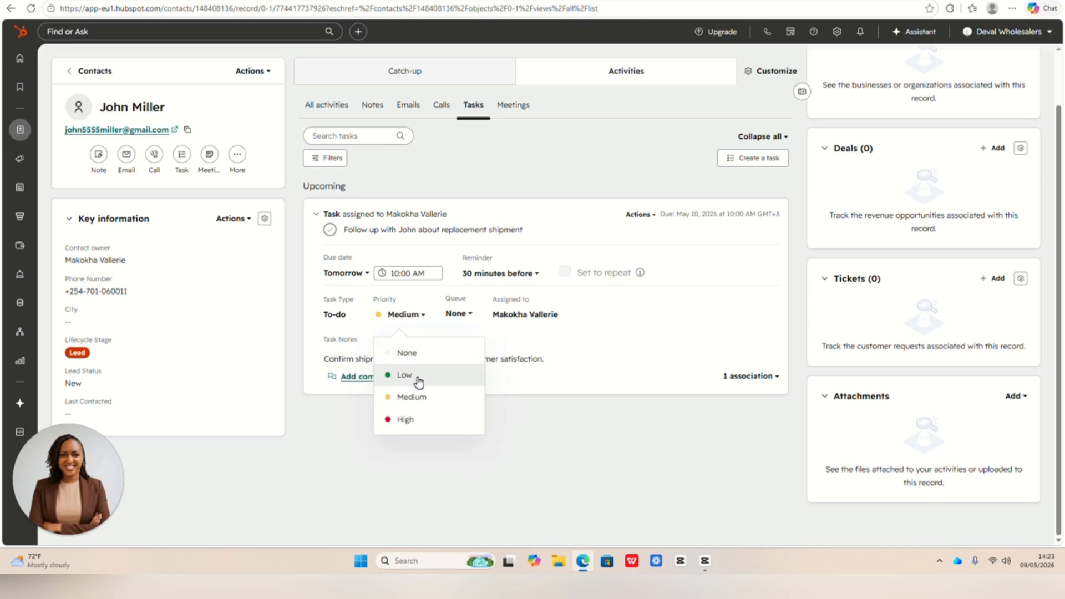
left_click(414, 375)
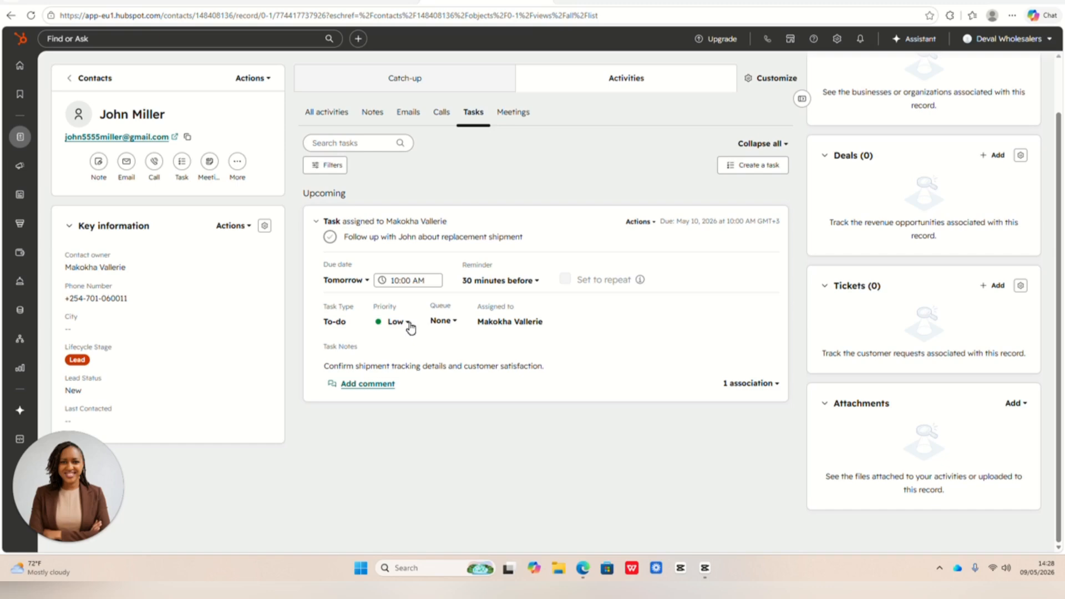
- Check the meeting scheduling form and its calendar connection requirements for this contact, and close the form
left_click(515, 113)
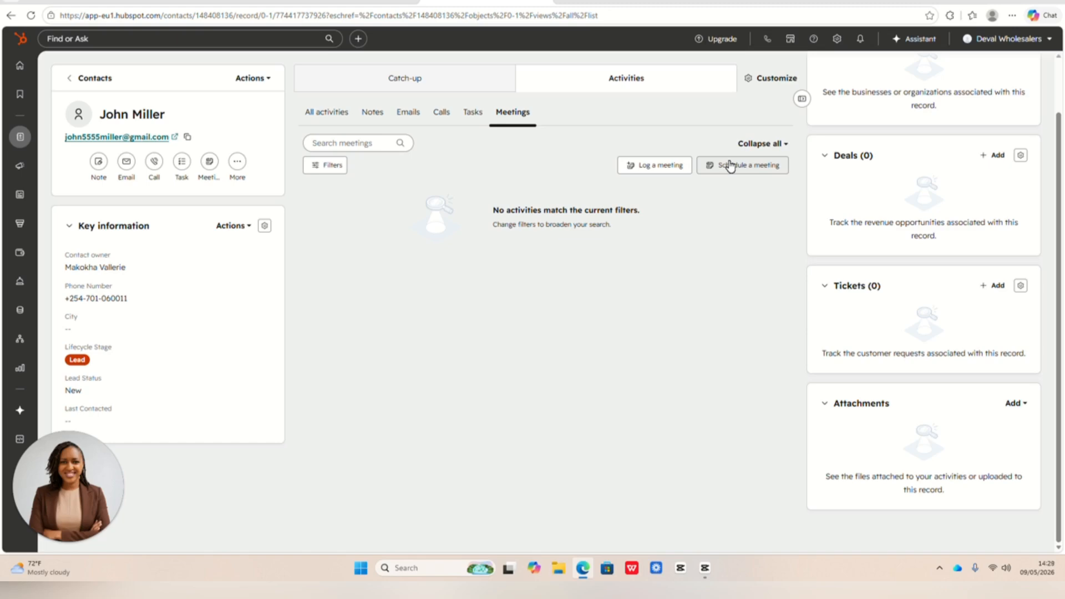
left_click(738, 167)
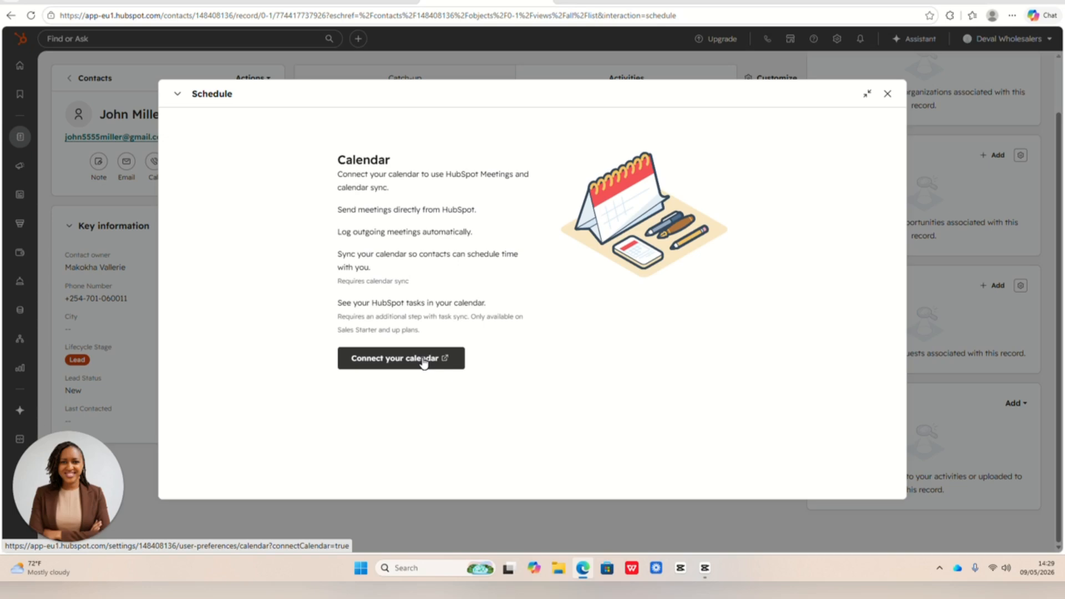
left_click(888, 95)
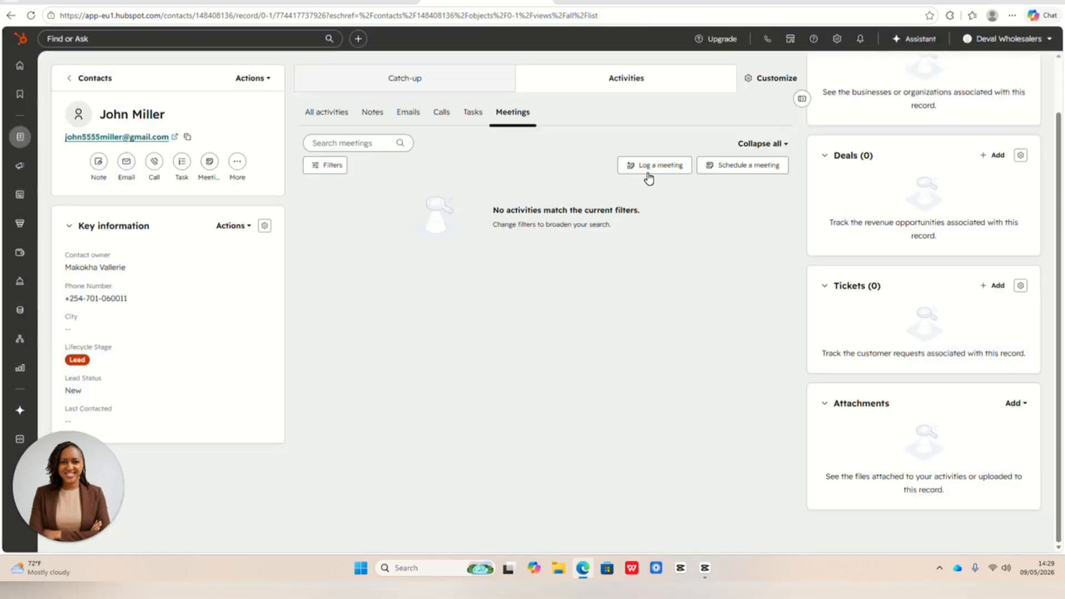
- Start a meeting log with follow-up meeting details: Friday, 10:00 AM, 30 Minutes, attendees, and the description "Discuss replacement shipment update and customer satisfaction."
left_click(678, 168)
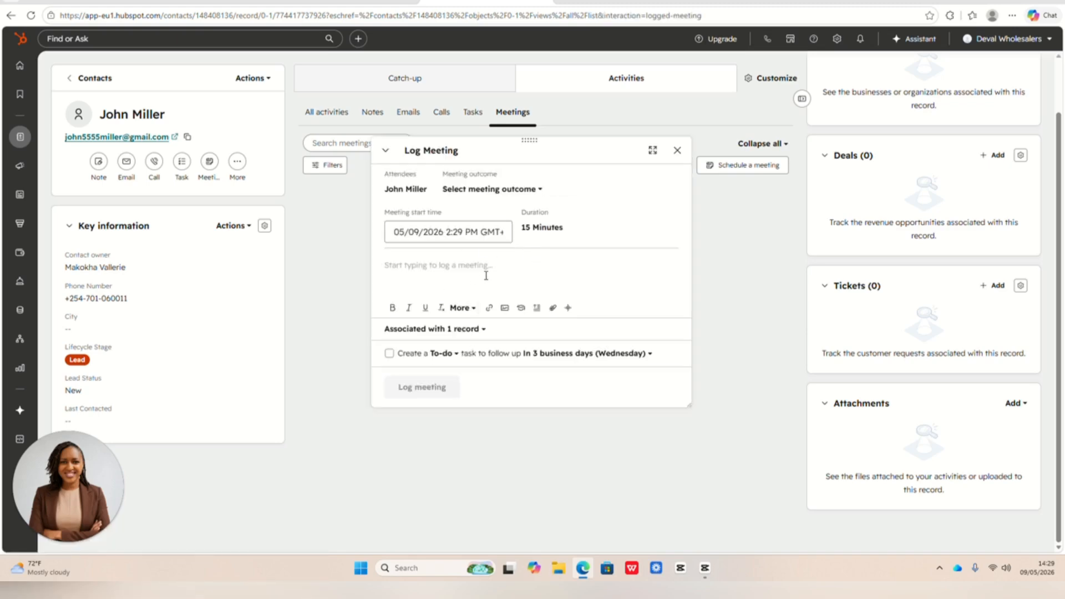
left_click(489, 269)
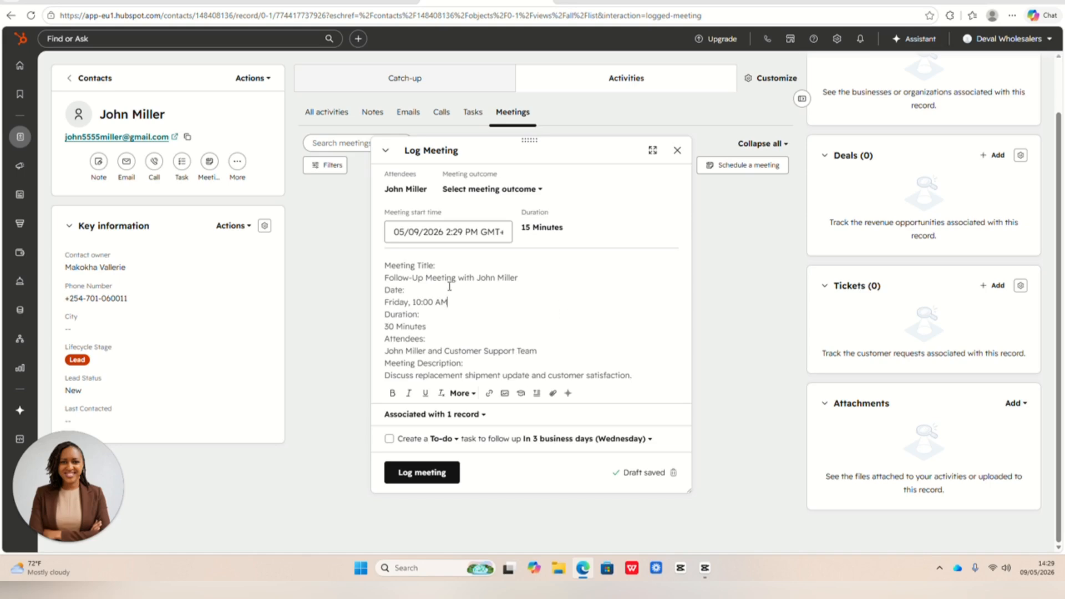
- Make the "Meeting Title:" and "Attendees:" headings bold and save the logged meeting
left_click_drag(443, 265, 380, 273)
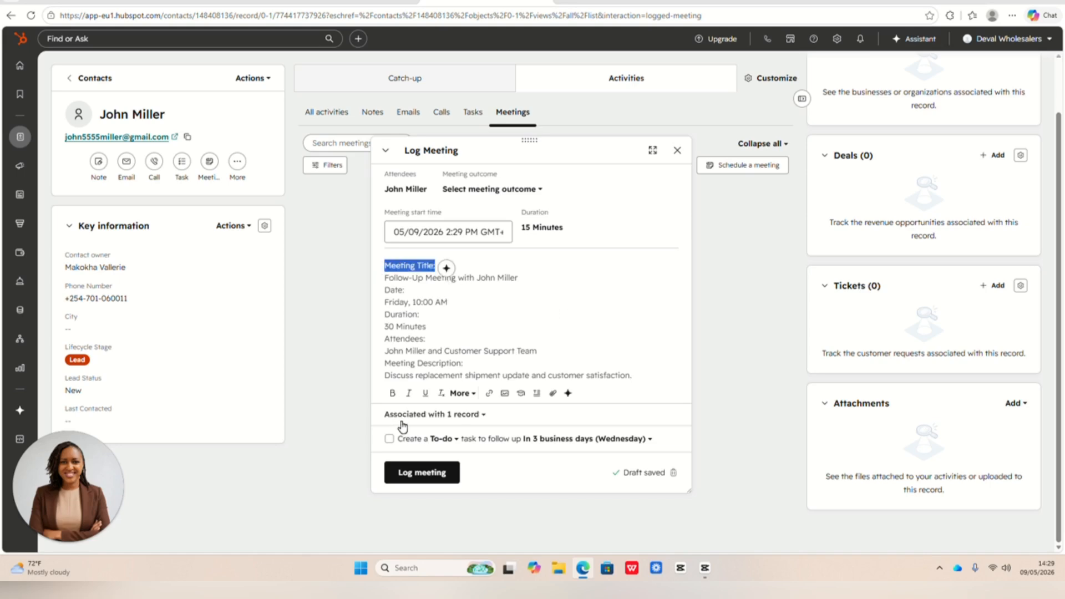
left_click(394, 395)
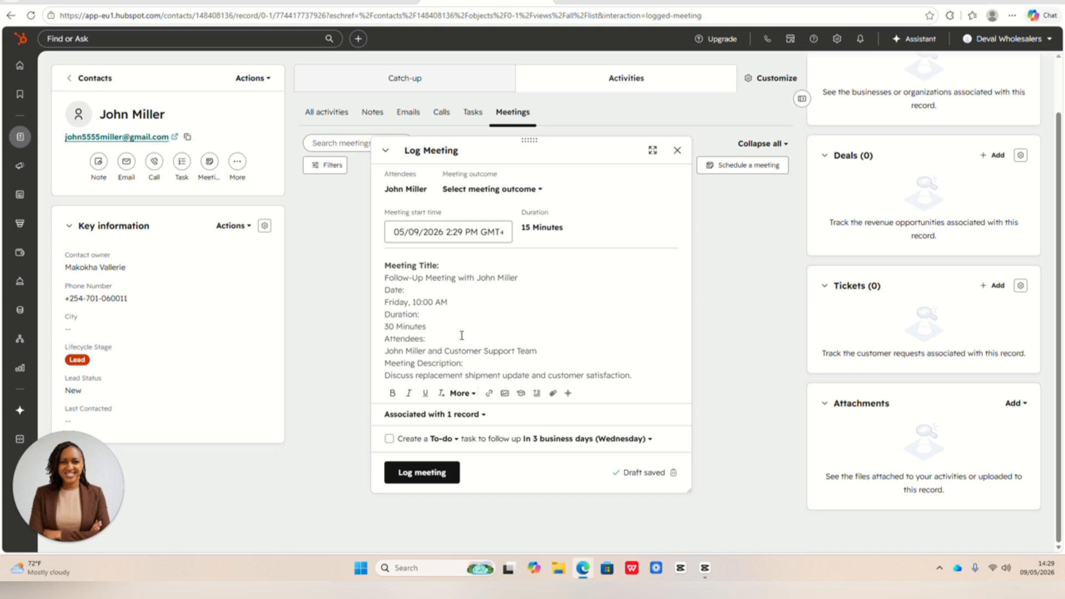
left_click_drag(461, 338, 385, 339)
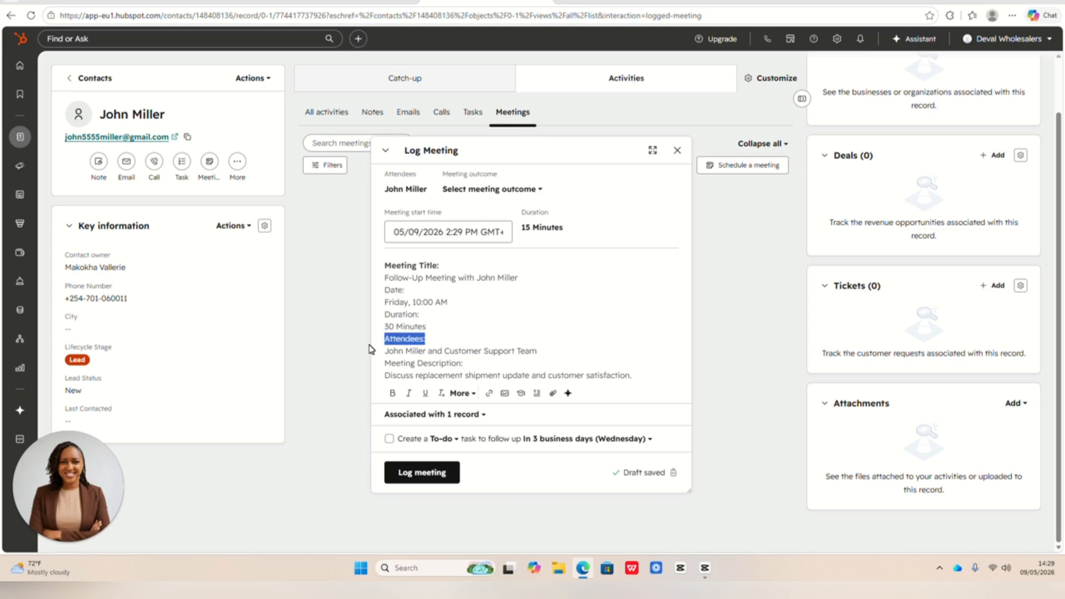
left_click(392, 393)
left_click(585, 311)
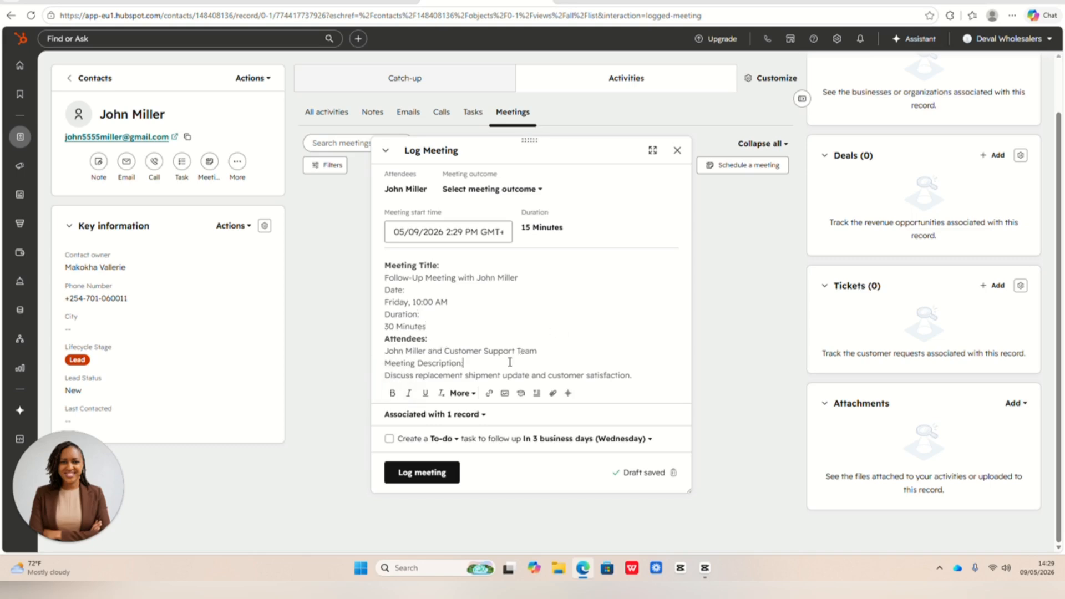
left_click(573, 338)
left_click(433, 472)
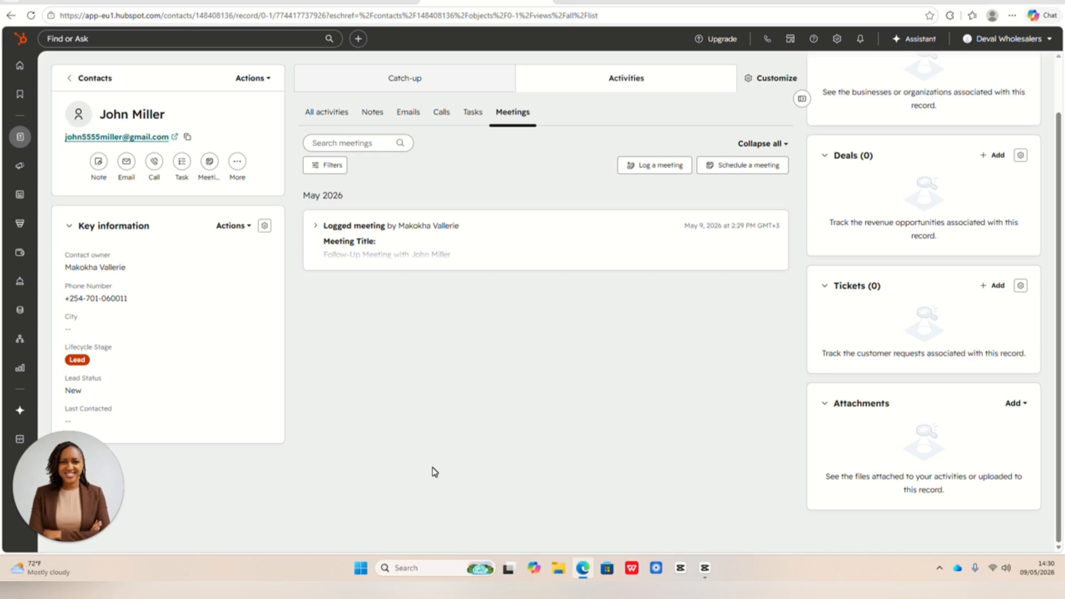
- Go to the home page, reopen the complaining customer's record from the contacts list, and review the full activity timeline
left_click(23, 73)
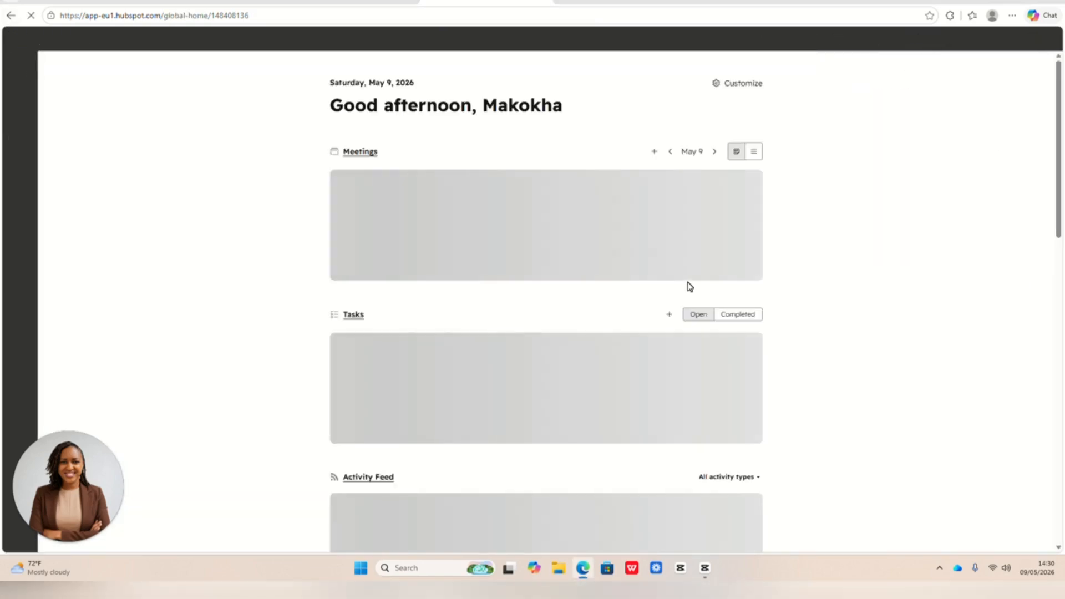
mouse_move(20, 140)
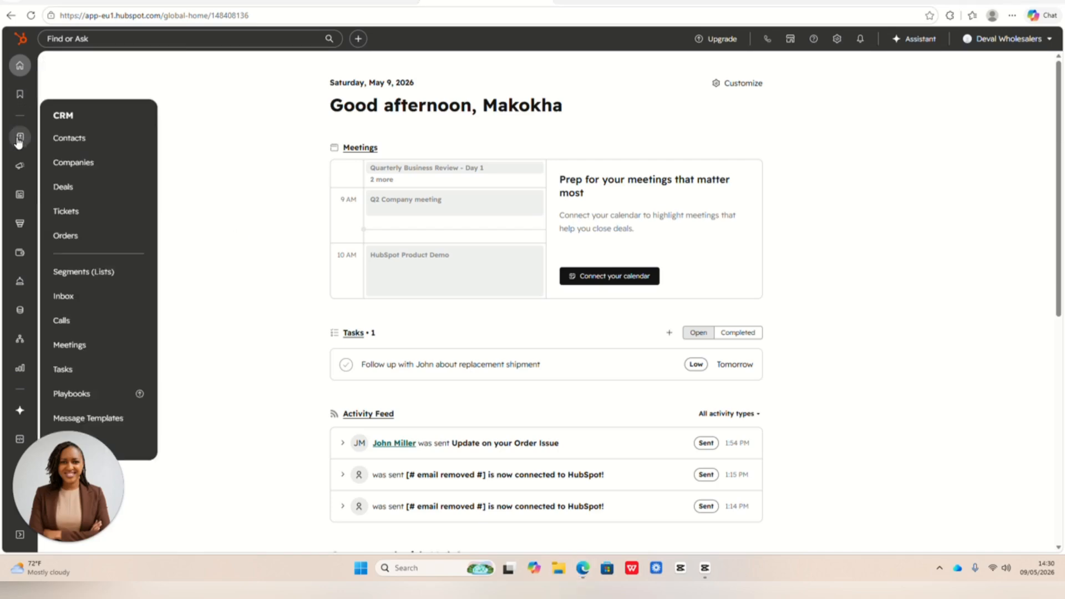
left_click(70, 140)
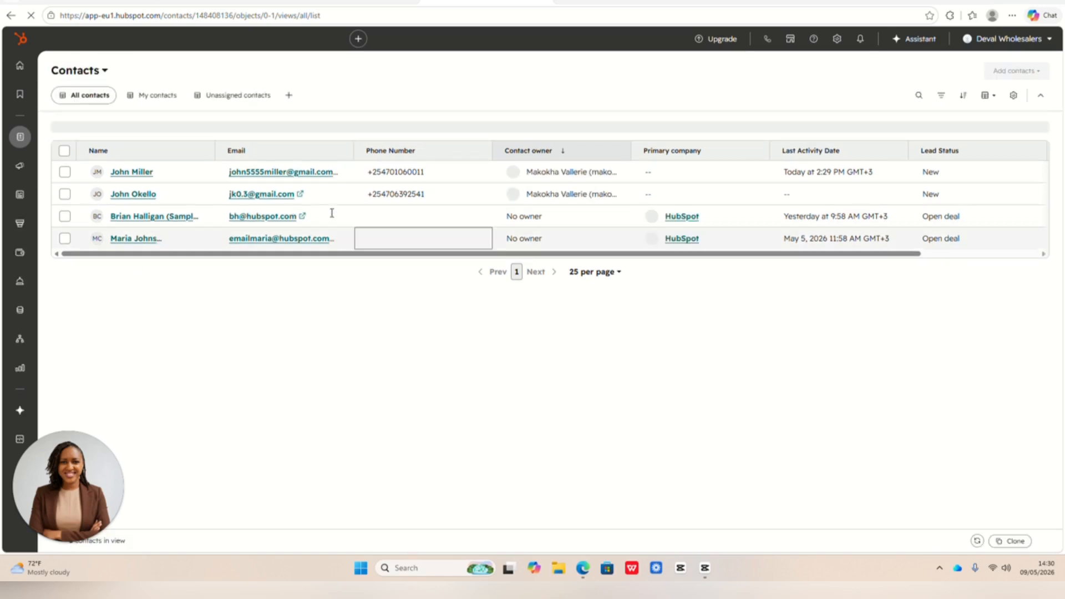
left_click(131, 173)
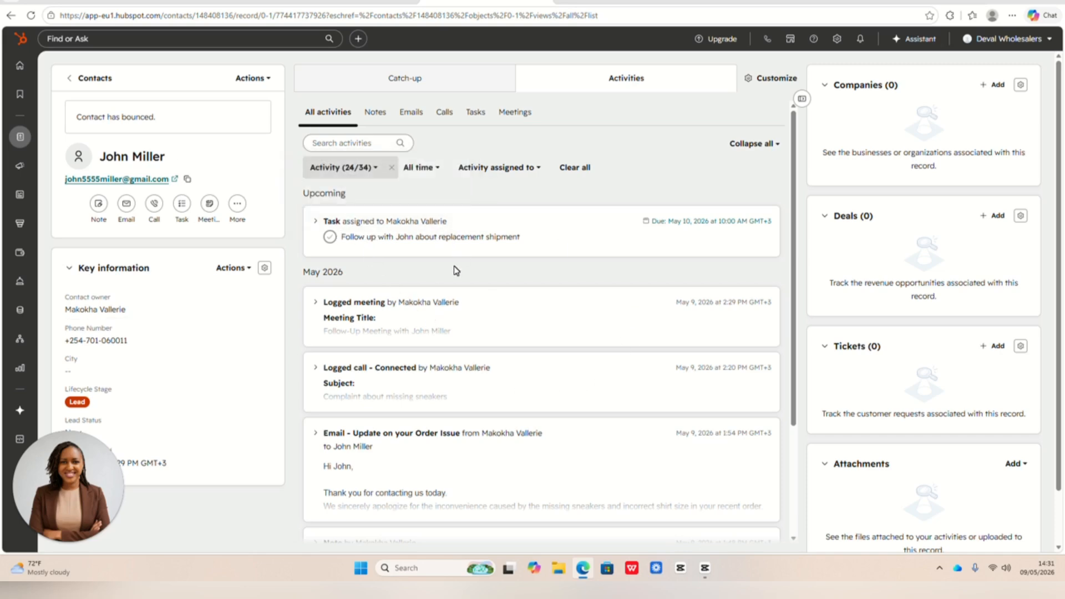
scroll(455, 244, "down", 2)
scroll(478, 288, "down", 1)
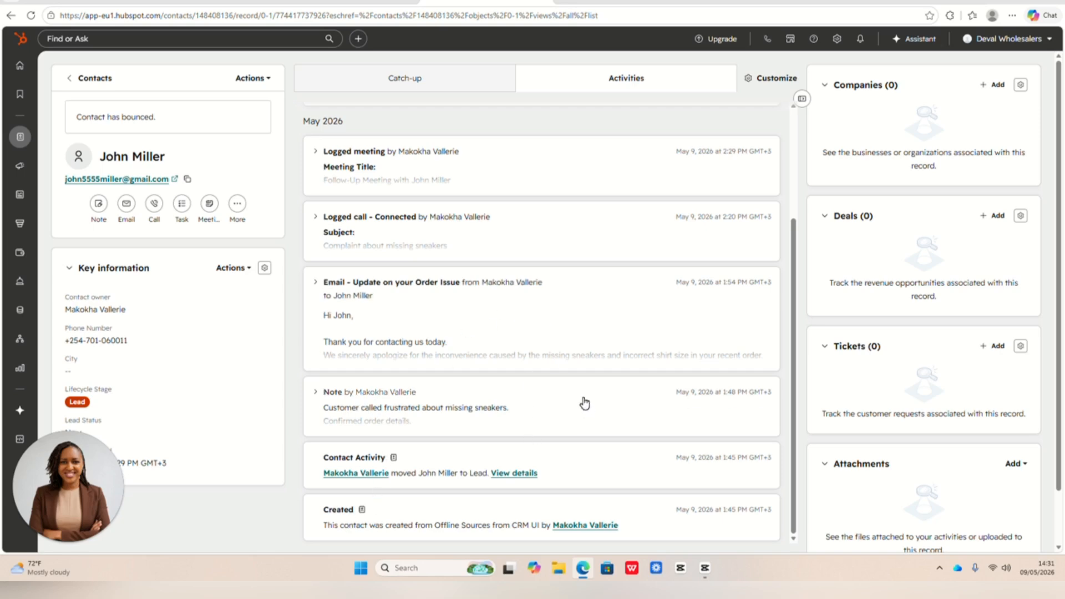
scroll(515, 416, "up", 4)
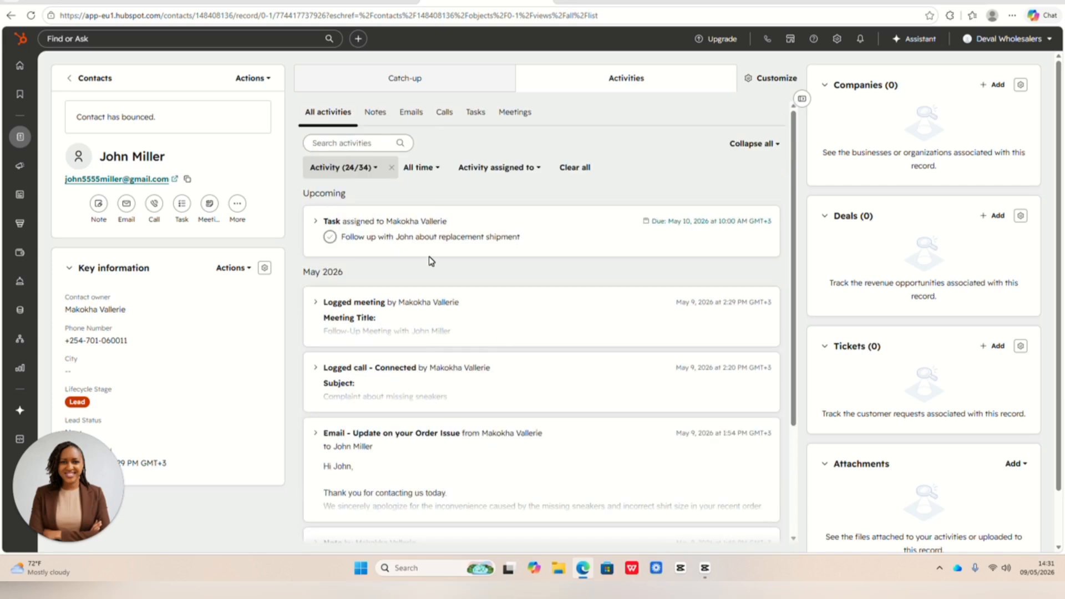
- Review the full contents of the customer's complaint note and the "Update on your Order Issue" email
left_click(376, 114)
left_click(440, 251)
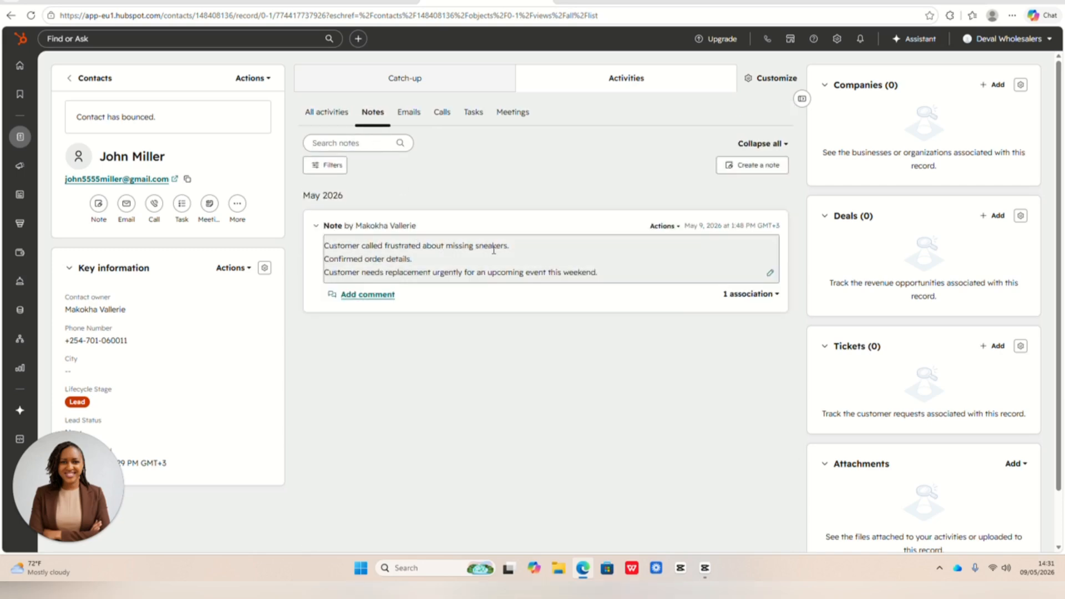
left_click(408, 113)
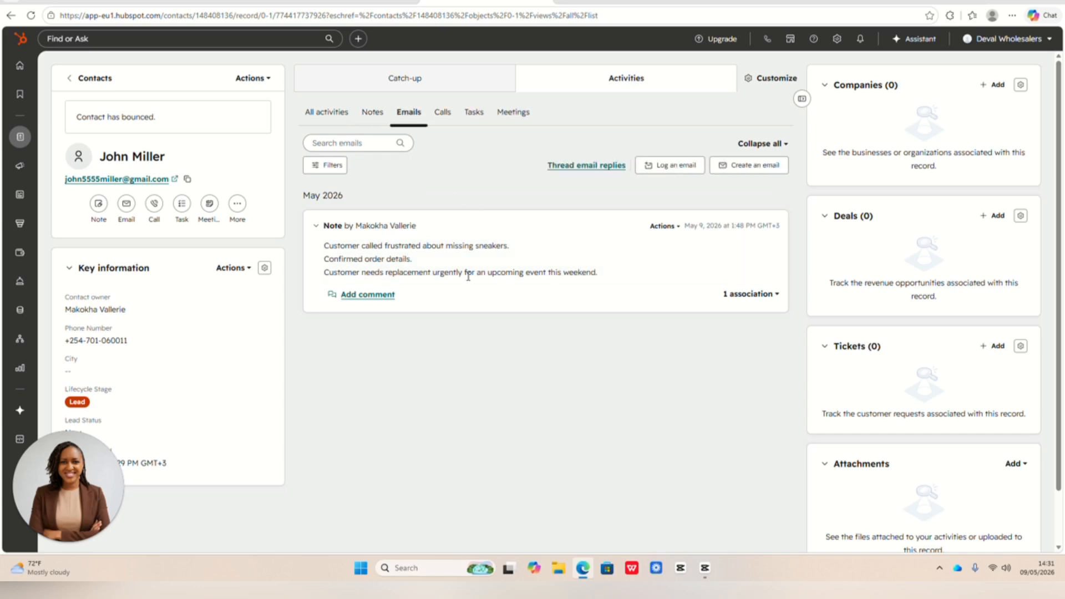
left_click(493, 278)
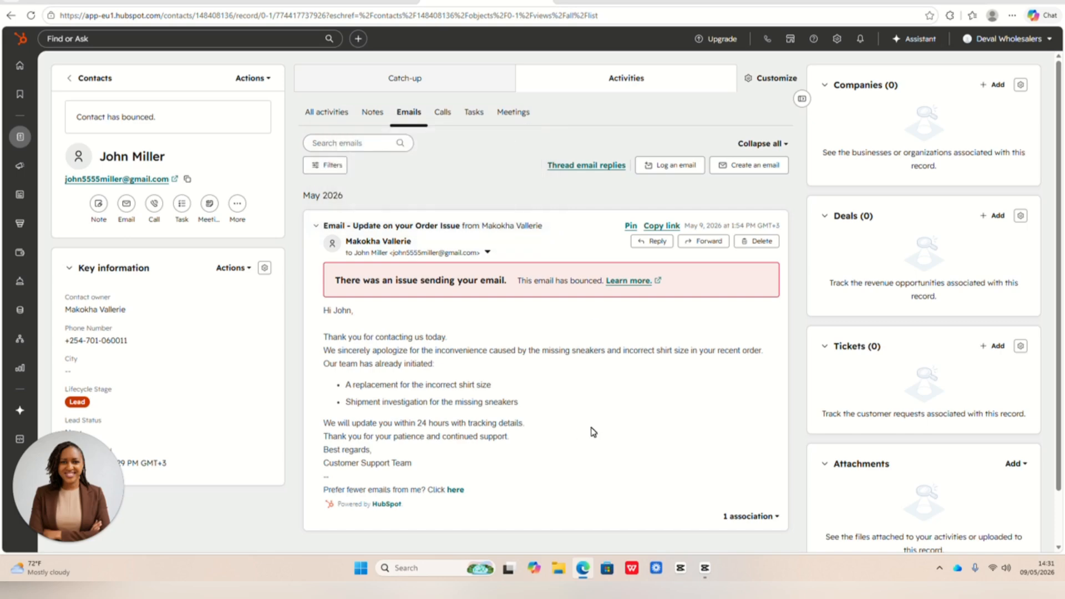
- Review the logged call's details and the available call outcome options without choosing another outcome
left_click(447, 116)
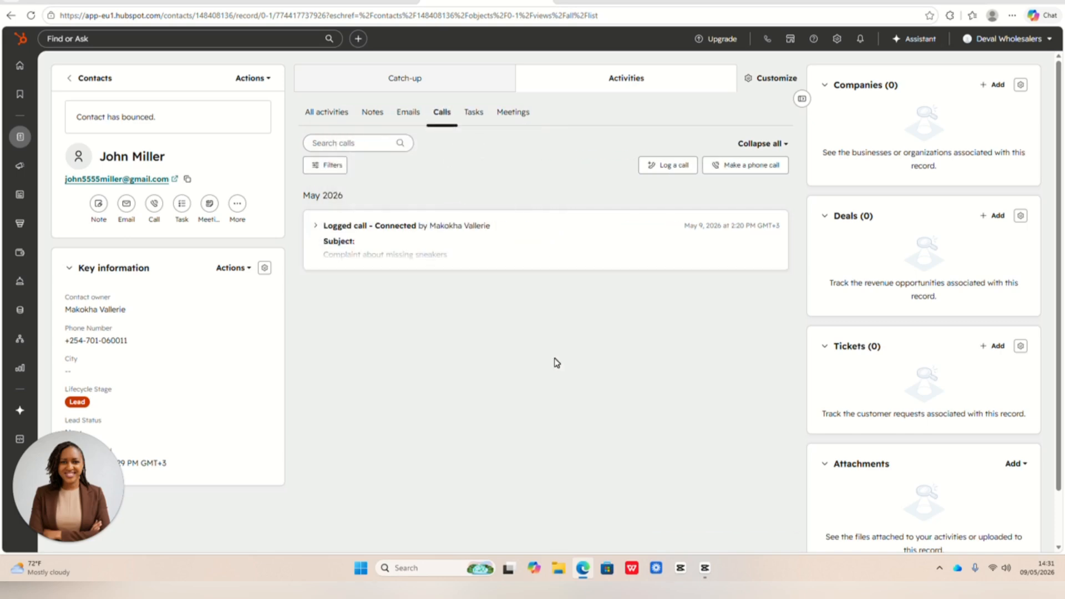
left_click(504, 248)
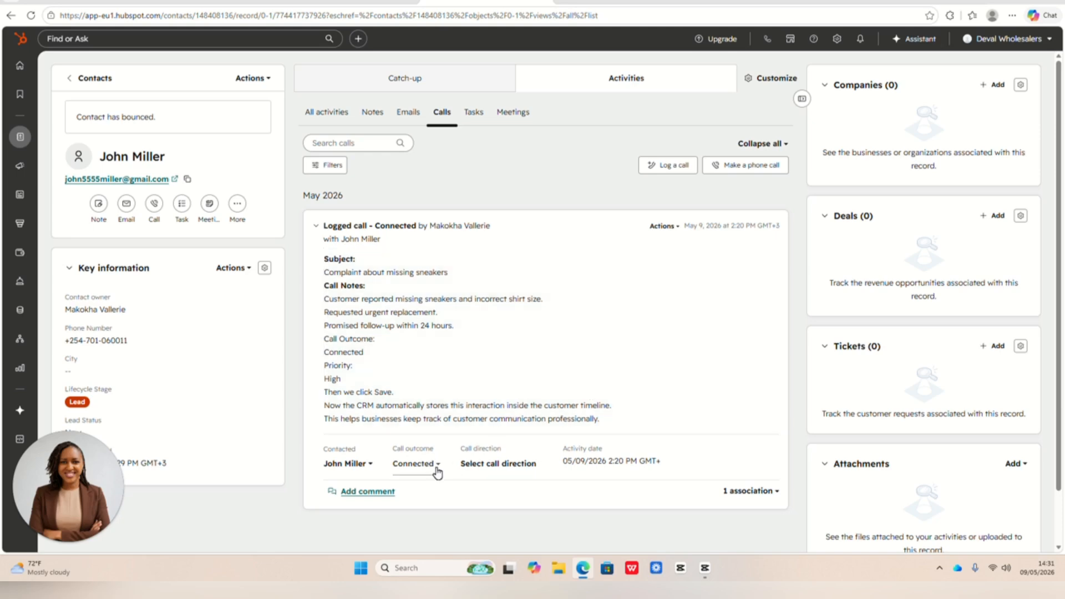
left_click(437, 464)
scroll(413, 383, "down", 1)
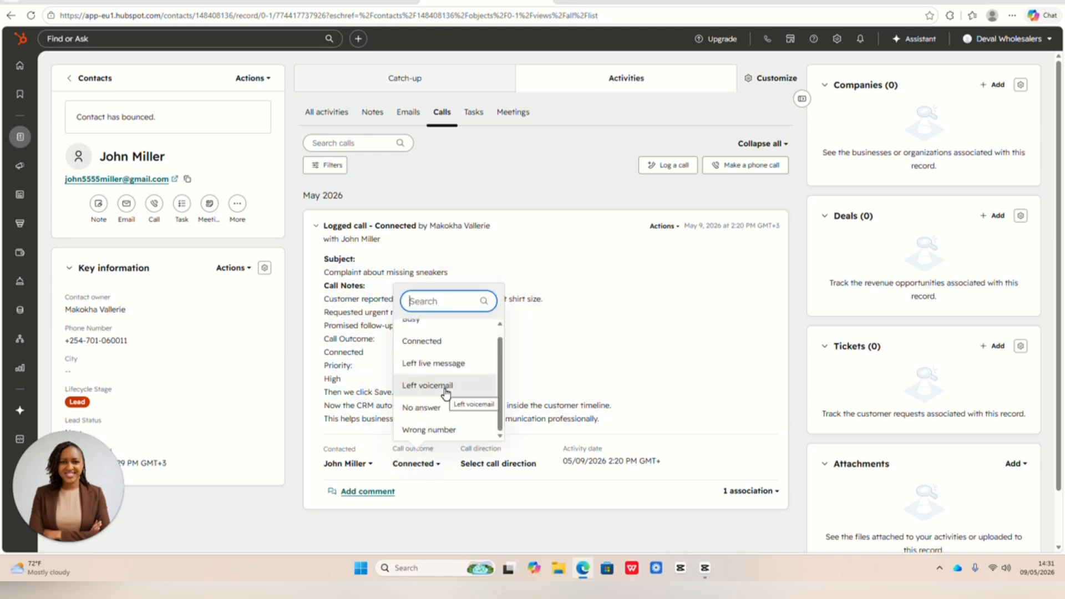
left_click(508, 383)
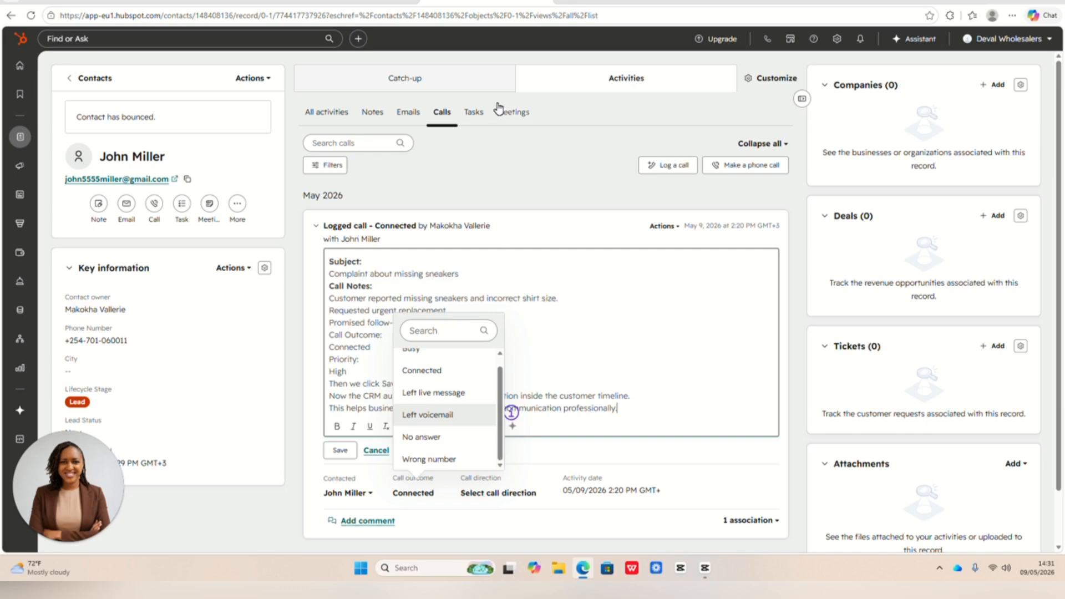
- Review the full details of the replacement shipment follow-up task and the logged follow-up meeting
left_click(474, 112)
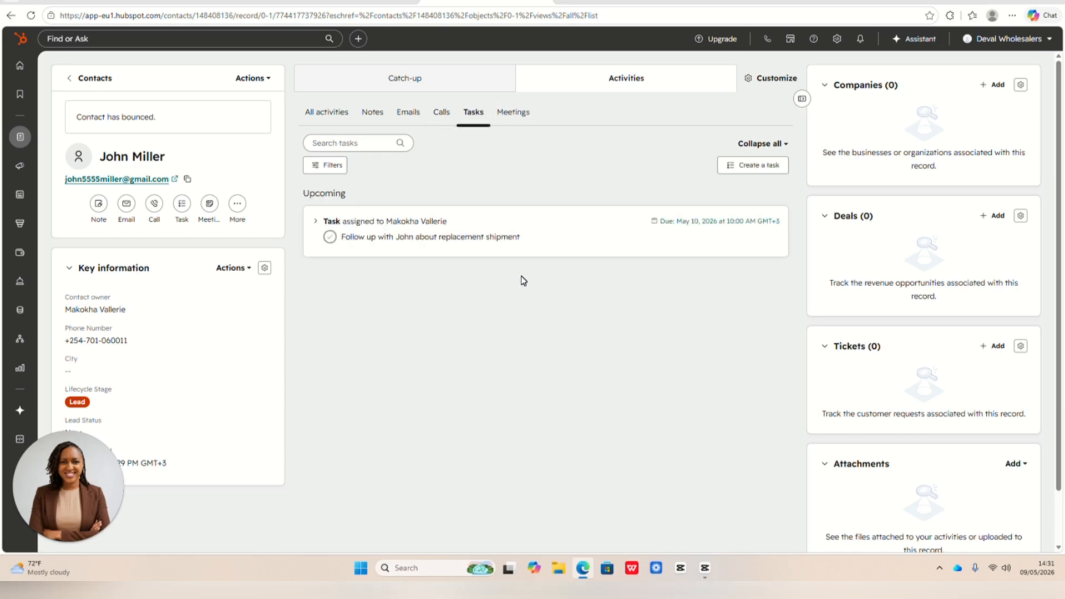
left_click(551, 243)
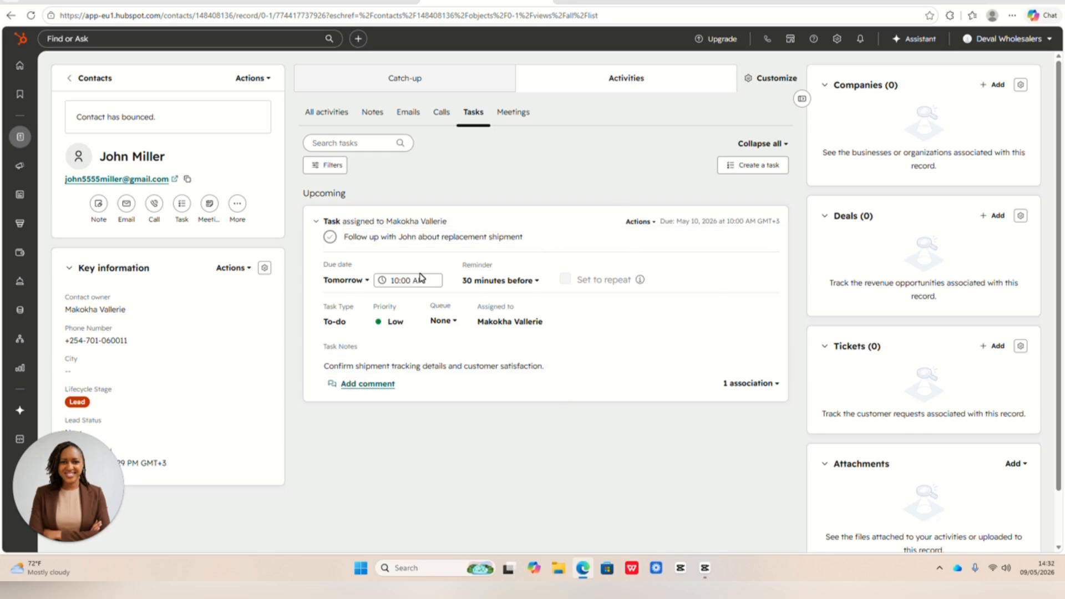
left_click(511, 114)
left_click(396, 260)
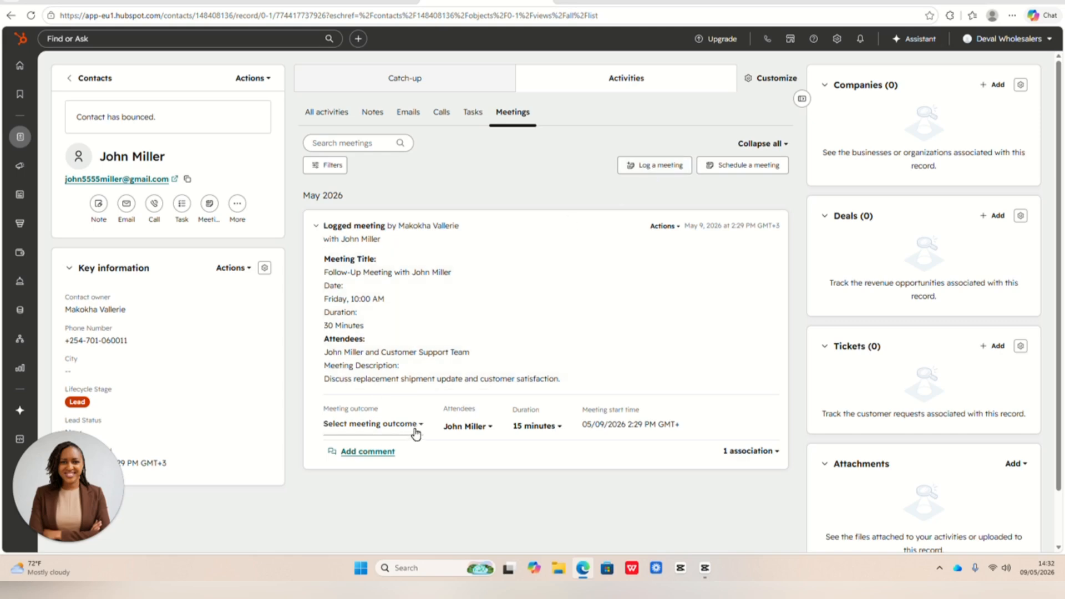
- Change the logged meeting's outcome to Rescheduled, and after that to Canceled
left_click(412, 426)
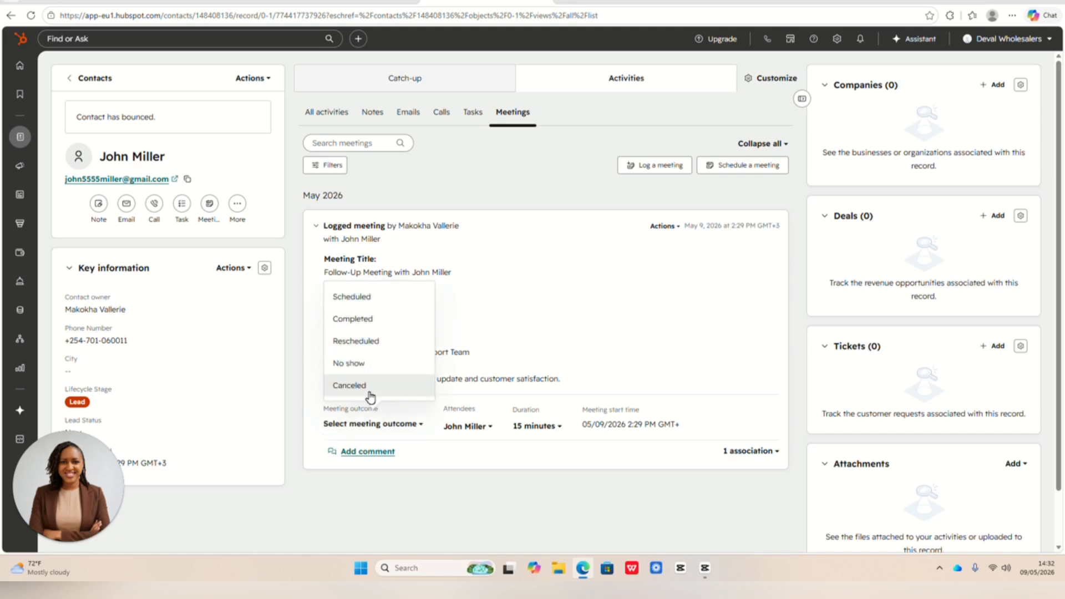
left_click(388, 348)
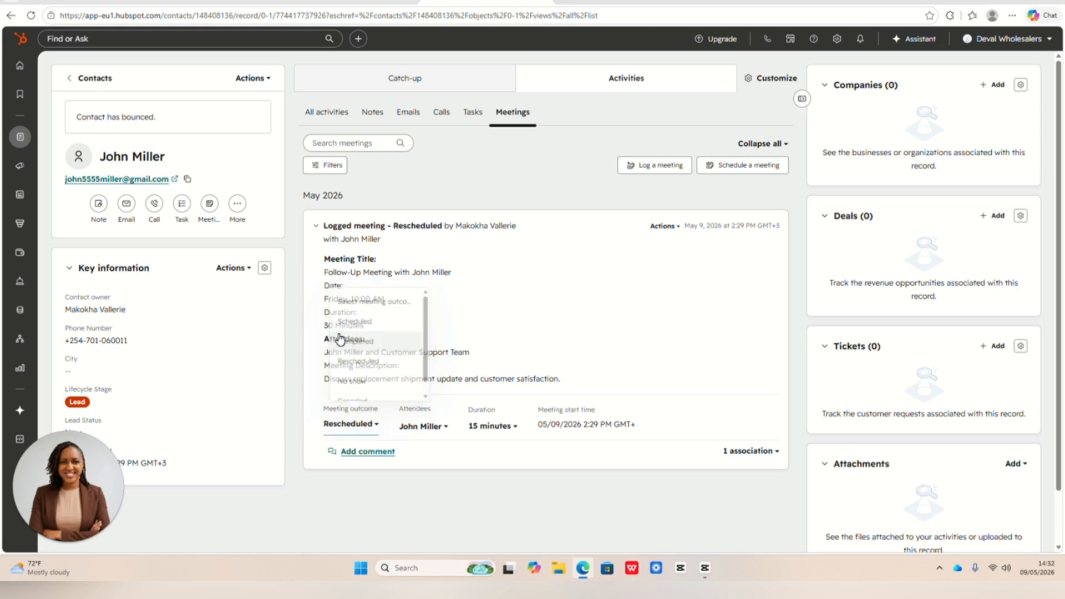
left_click(366, 424)
left_click(363, 387)
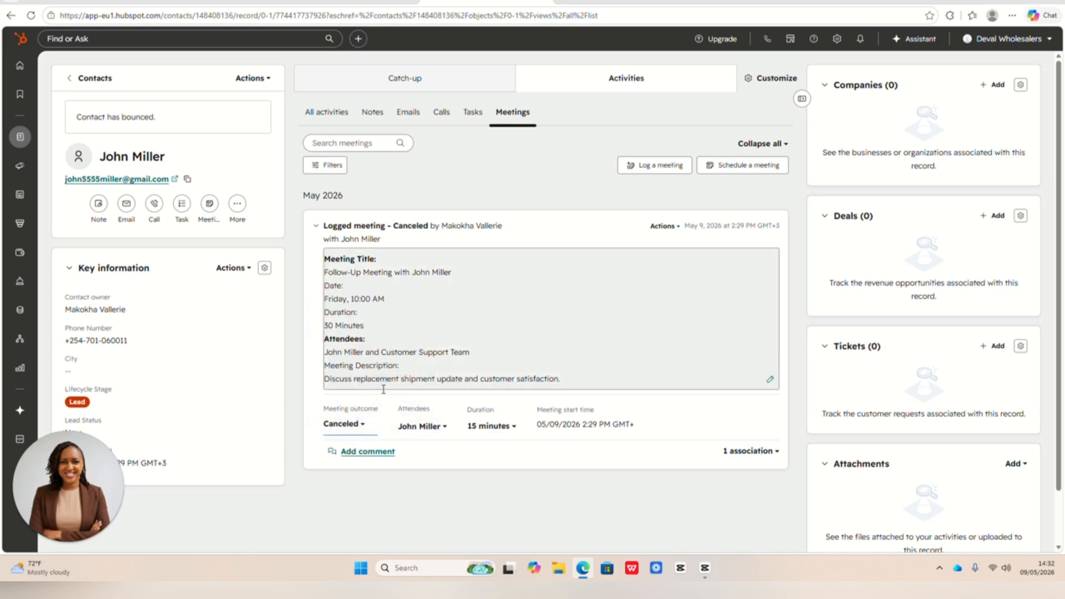
- Check the attendee selection of the logged meeting and close the contact list
left_click(442, 428)
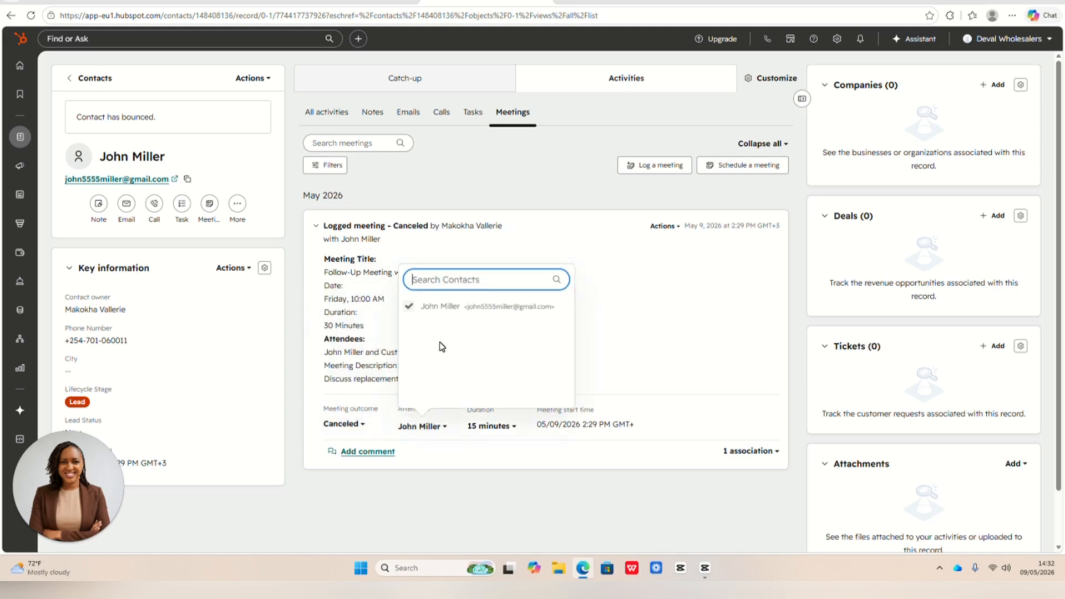
left_click(577, 332)
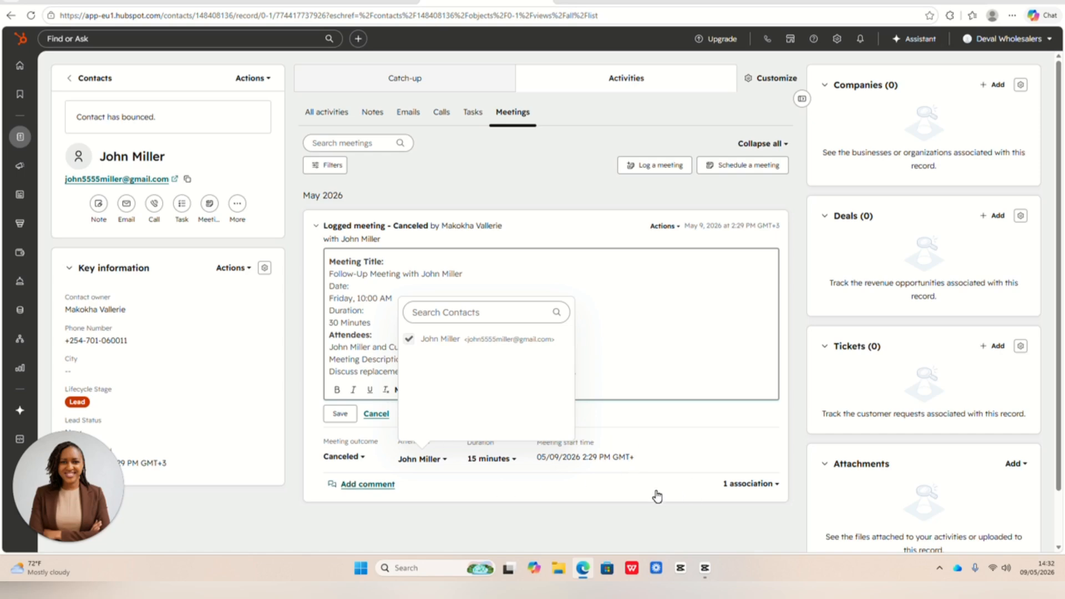
left_click(631, 503)
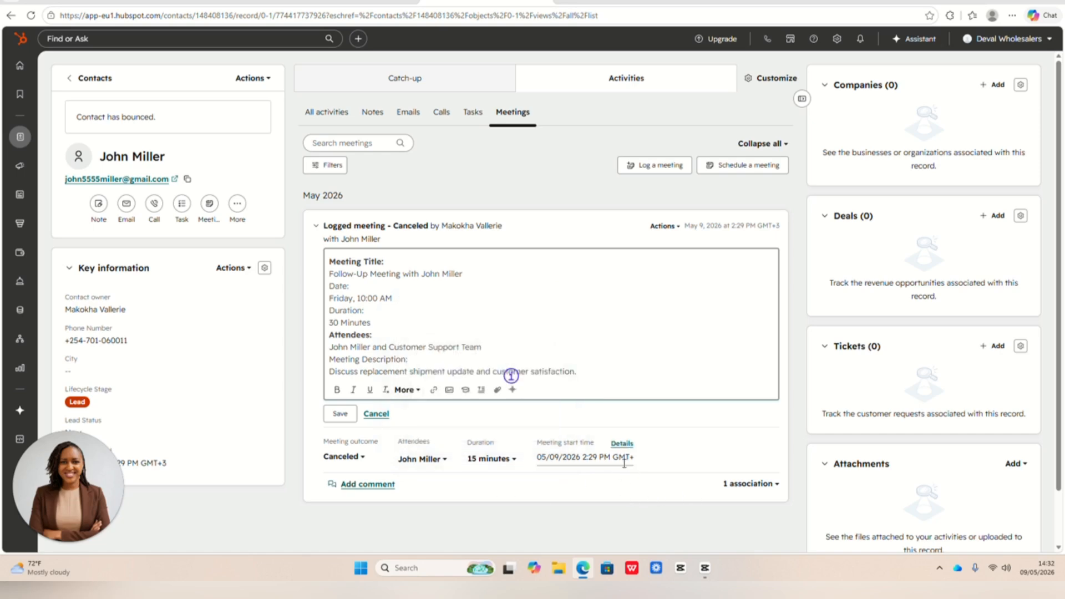